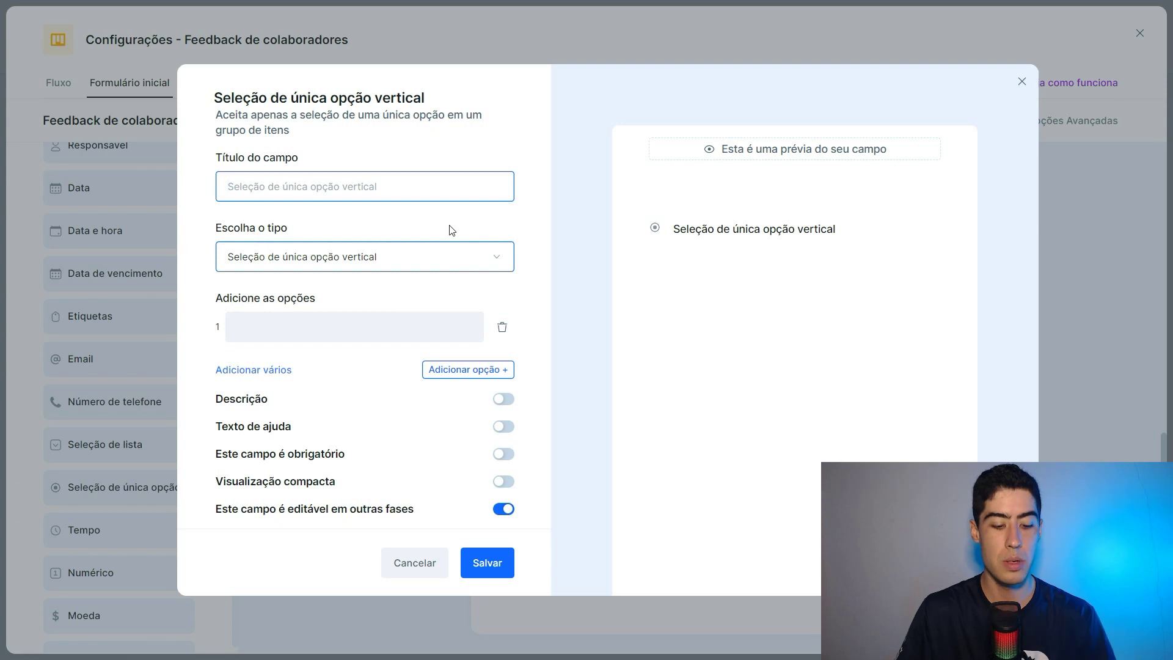
# Step: Title the single-choice field "Sanção pela conduta:", add options Aviso de irregularidade, Advertência formal and Suspensão de 1 dia, 2 dias, 3 dias, and make it required
pyautogui.write('Sanção pela conduta:')
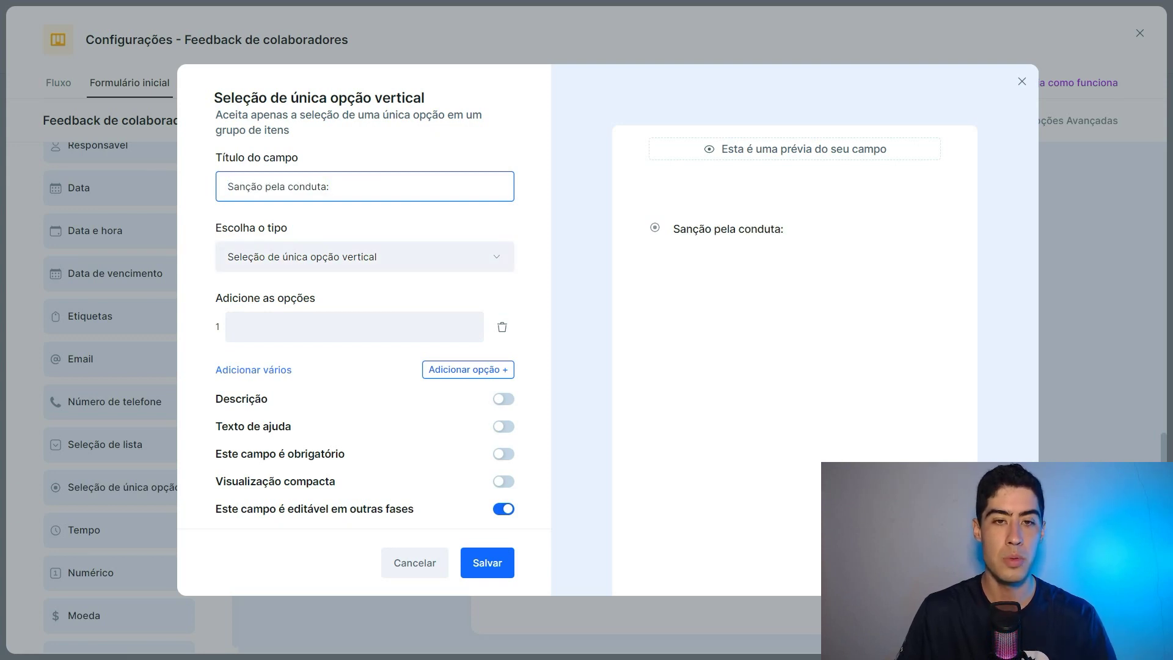
pyautogui.press('Tab')
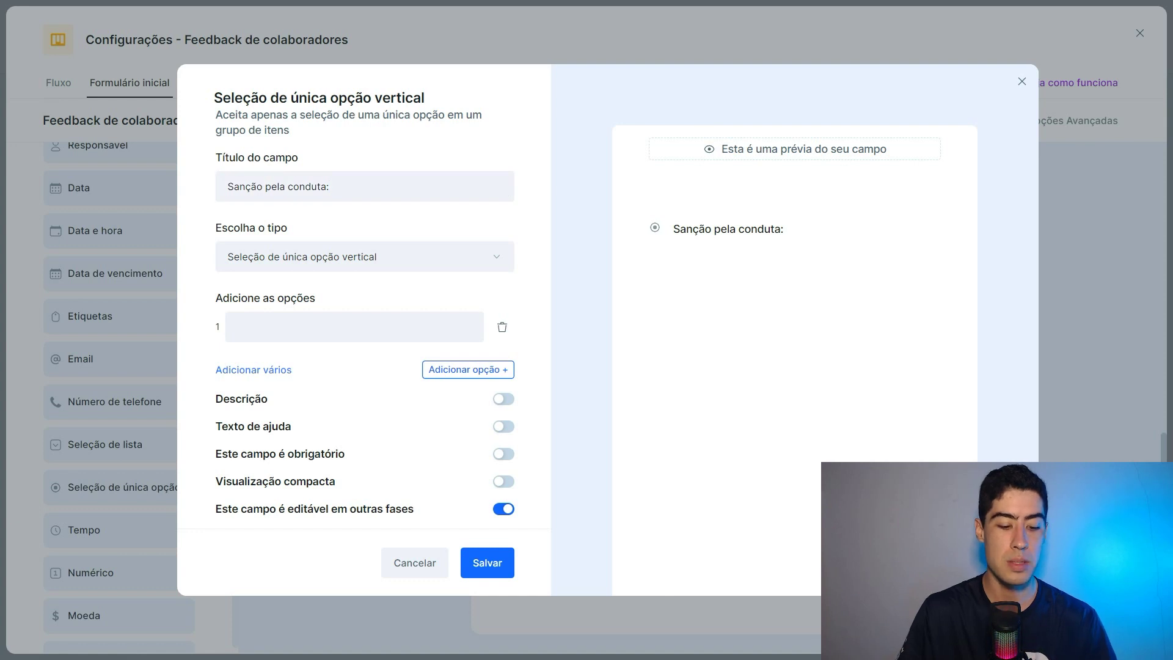
pyautogui.click(253, 369)
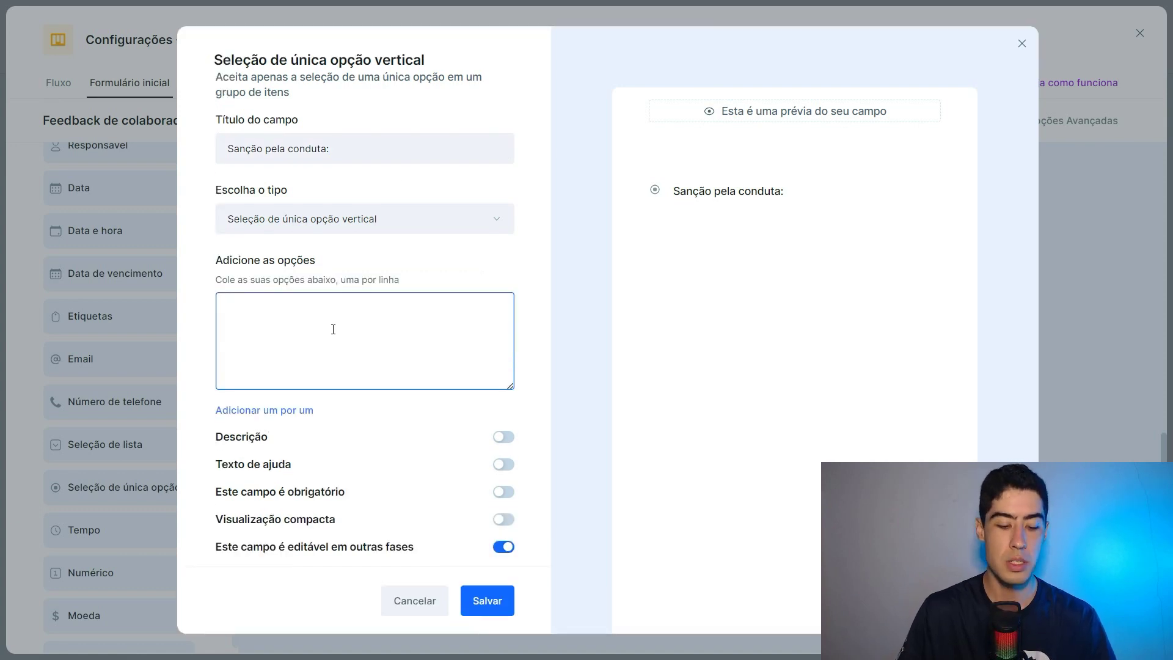
pyautogui.write('Aviso de irregularidade Advertência formal Suspensão de 1 dia Suspensão de 2 dias Suspensão de 3 dias')
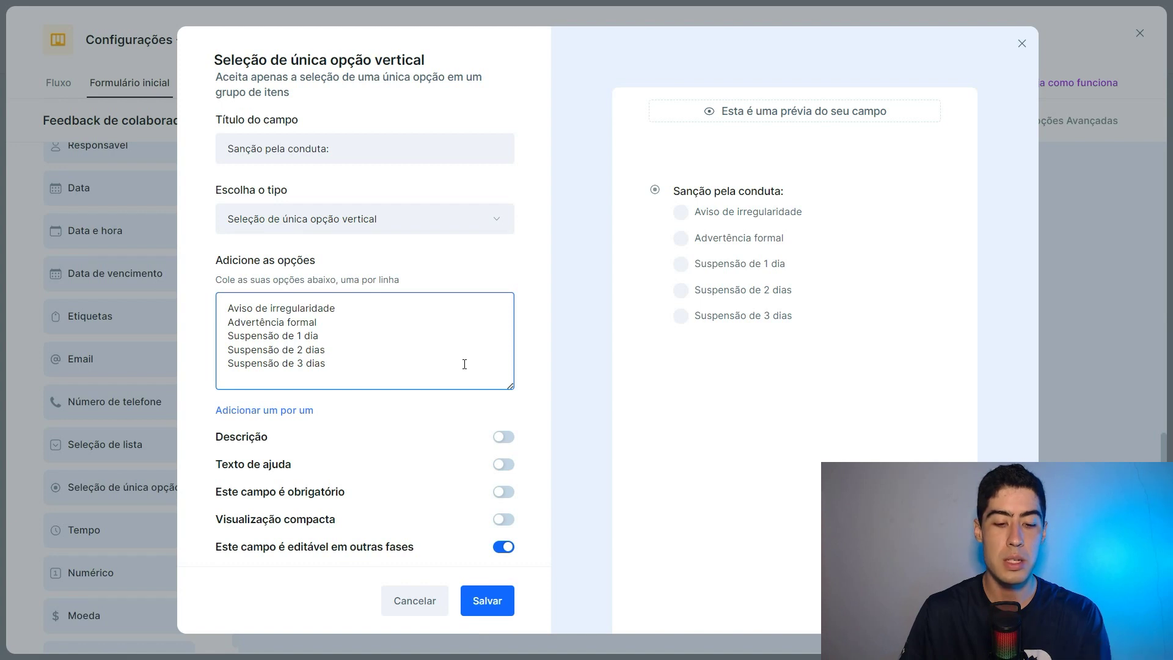
pyautogui.click(509, 496)
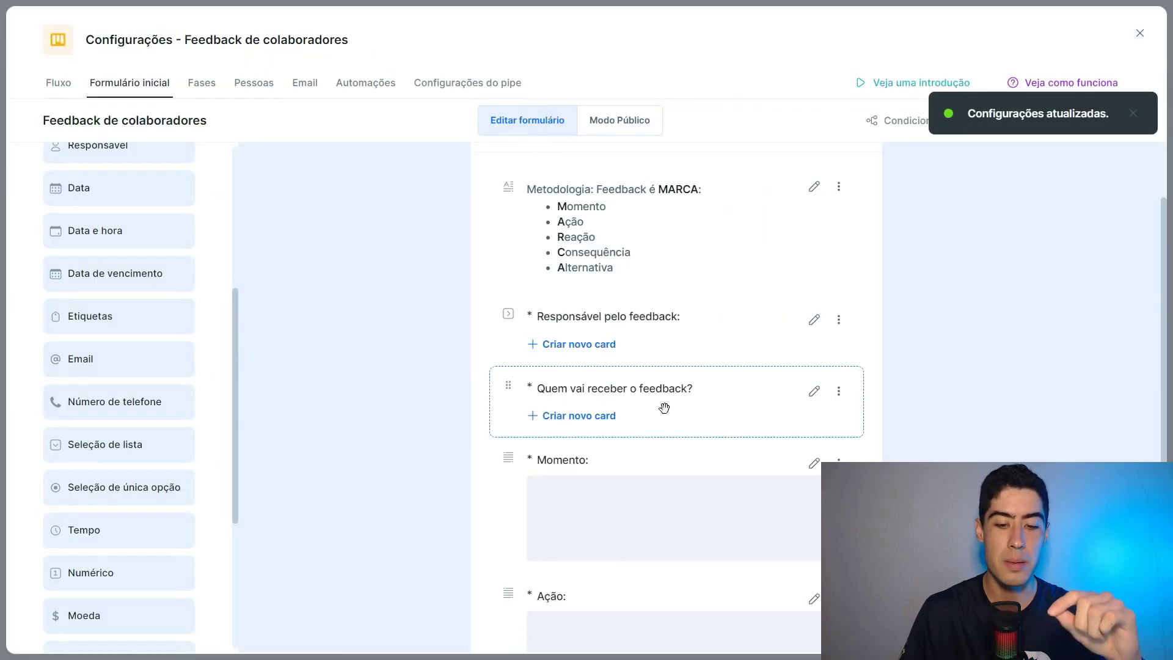
# Step: Add a long text field titled "Haverá alguma premiação/bonificação pela conduta?" to the start form and save it
pyautogui.scroll(-10, 664, 408)
pyautogui.scroll(5, 145, 280)
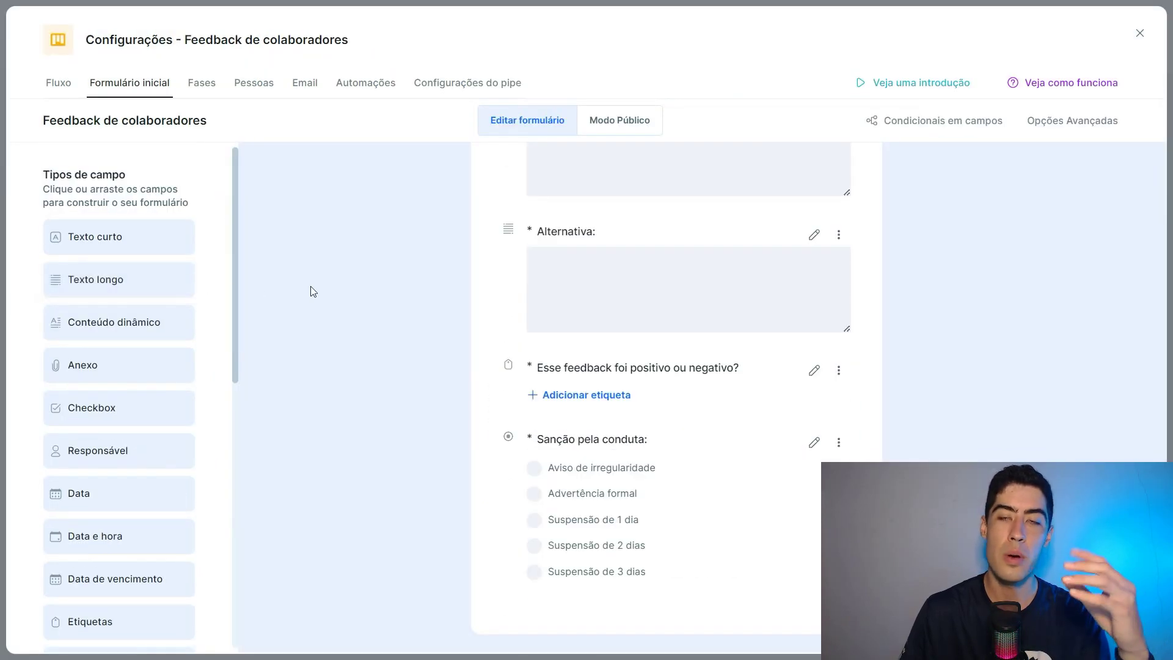
pyautogui.click(110, 284)
pyautogui.write('Haverá alguma premiação/bonificação pela conduta?')
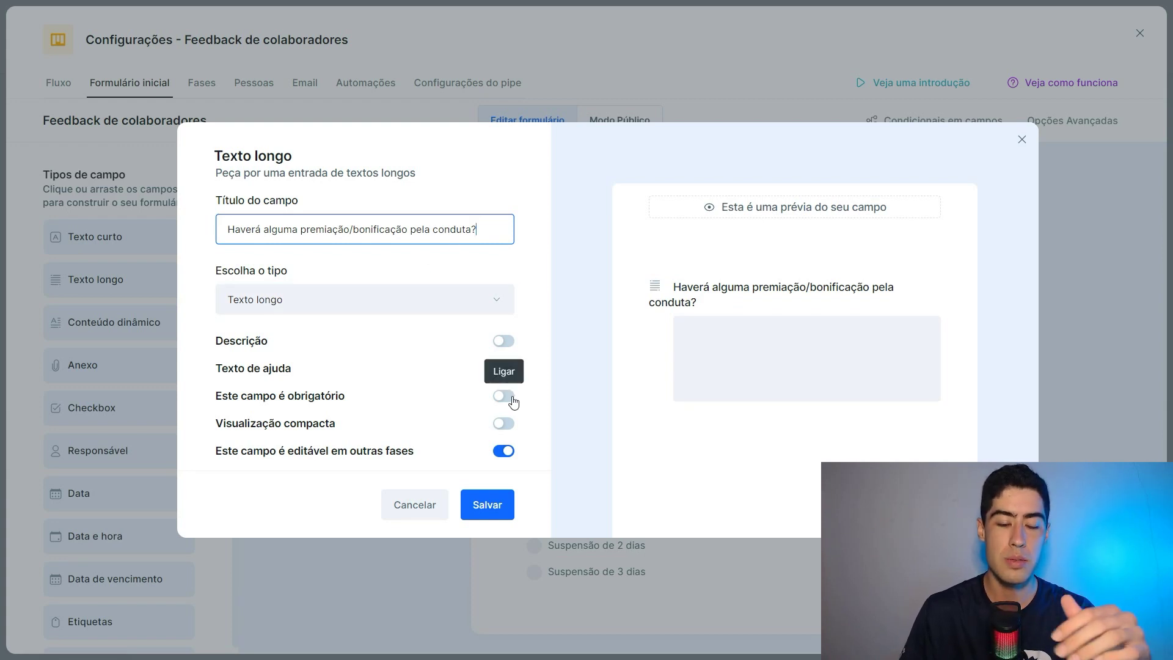
pyautogui.click(532, 273)
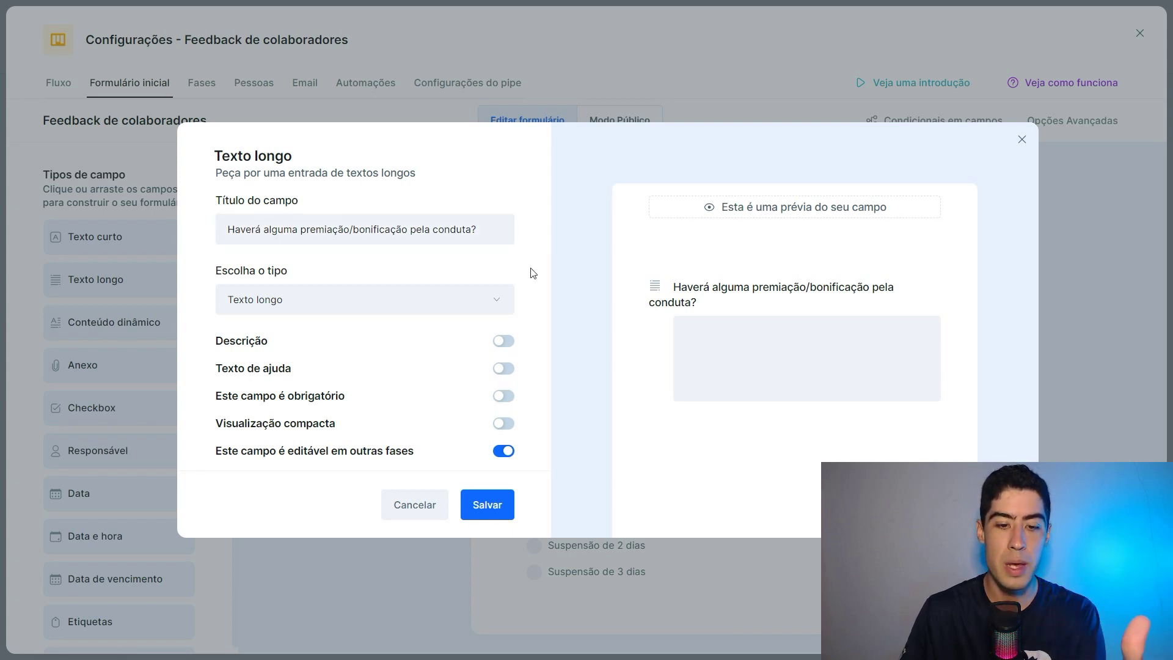
pyautogui.click(487, 505)
pyautogui.scroll(-12, 788, 394)
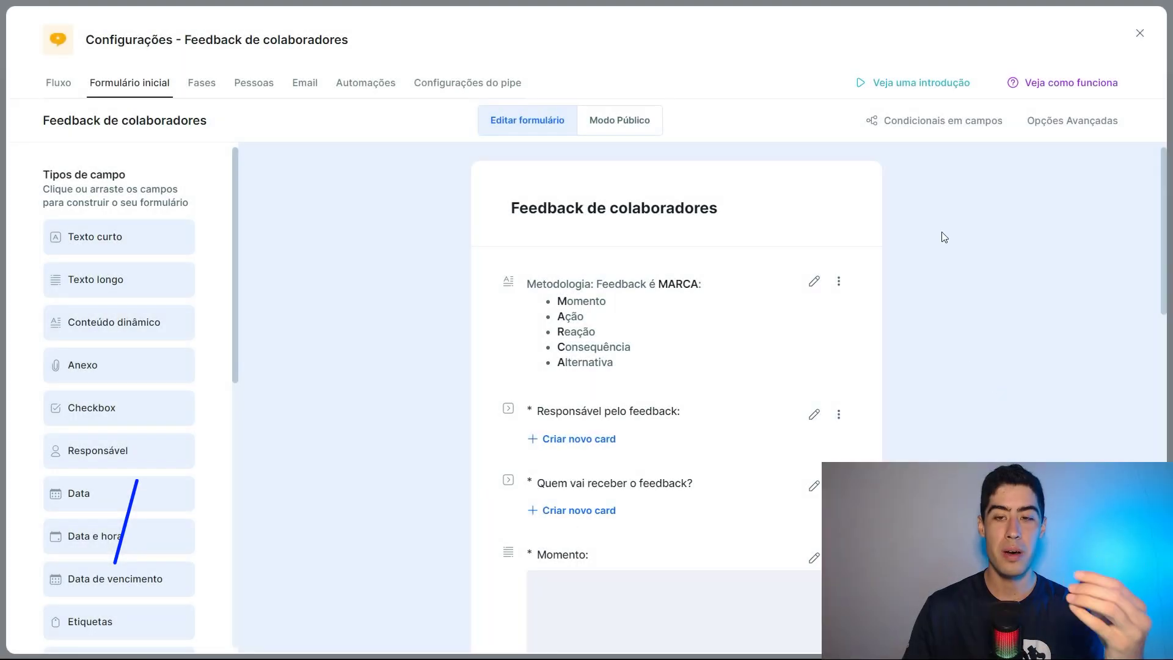
# Step: Create a start form field conditional whose scenario is "Esse feedback foi positivo ou negativo?" é igual a POSITIVO
pyautogui.click(905, 125)
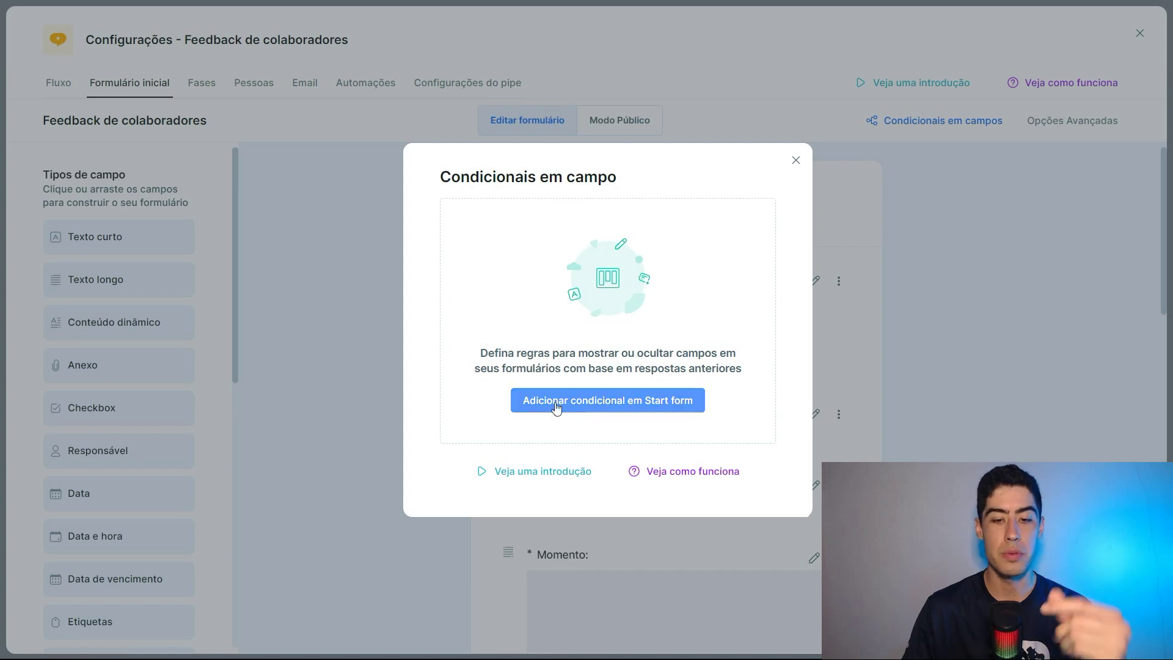
pyautogui.click(584, 399)
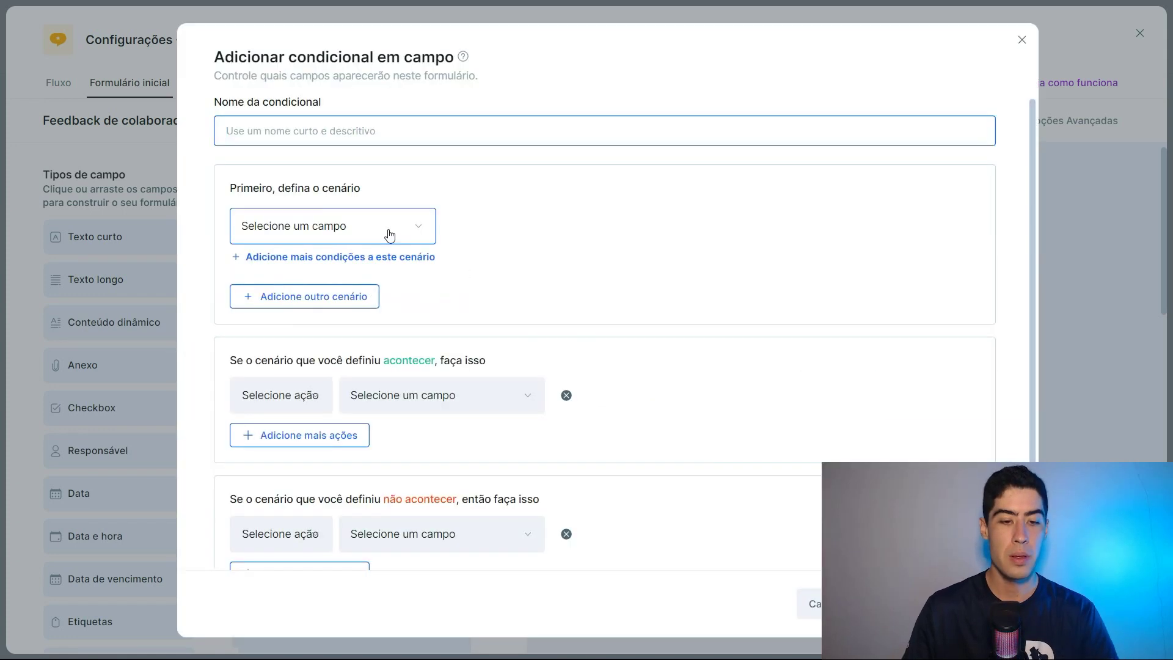
pyautogui.click(396, 235)
pyautogui.scroll(-5, 355, 333)
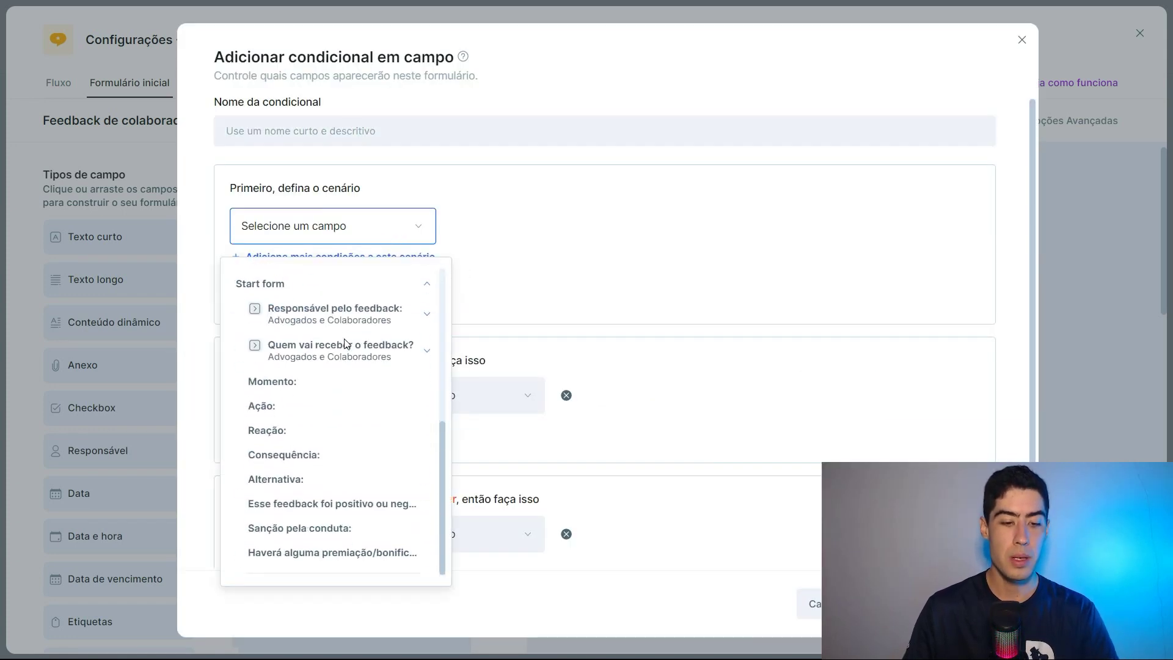
pyautogui.click(291, 505)
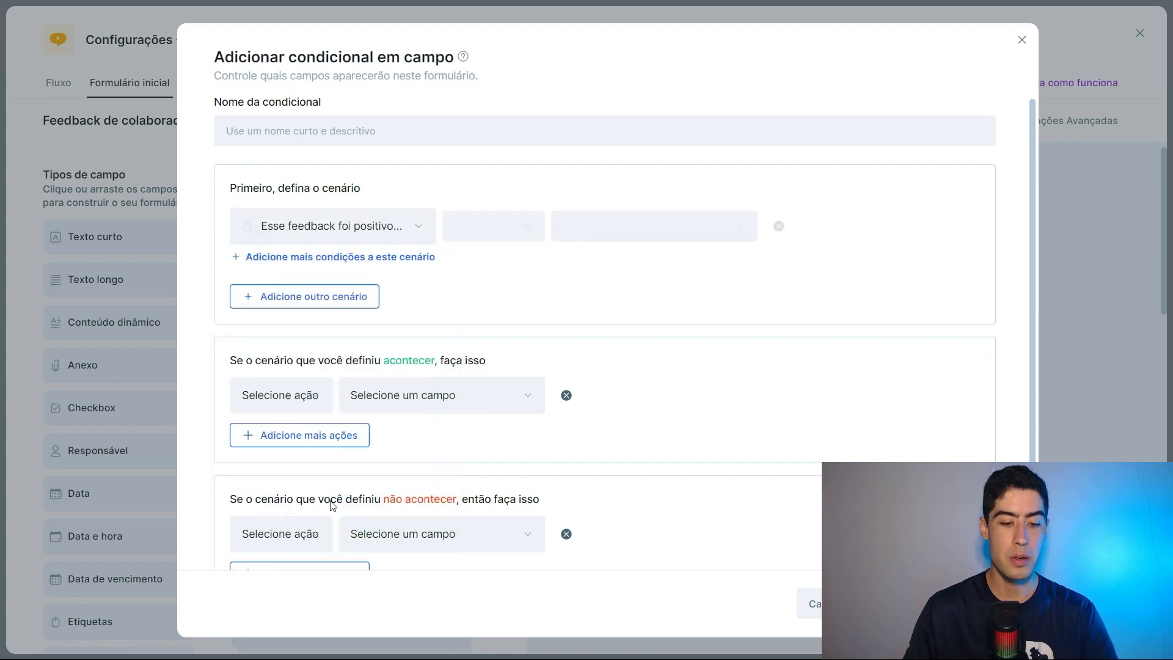
pyautogui.click(493, 226)
pyautogui.click(527, 281)
pyautogui.click(590, 237)
pyautogui.click(604, 259)
# Step: Make the conditional show "Haverá alguma premiação/bonificação pela conduta?" when the scenario happens and hide it otherwise, using the auto-complete suggestion
pyautogui.click(280, 395)
pyautogui.click(283, 449)
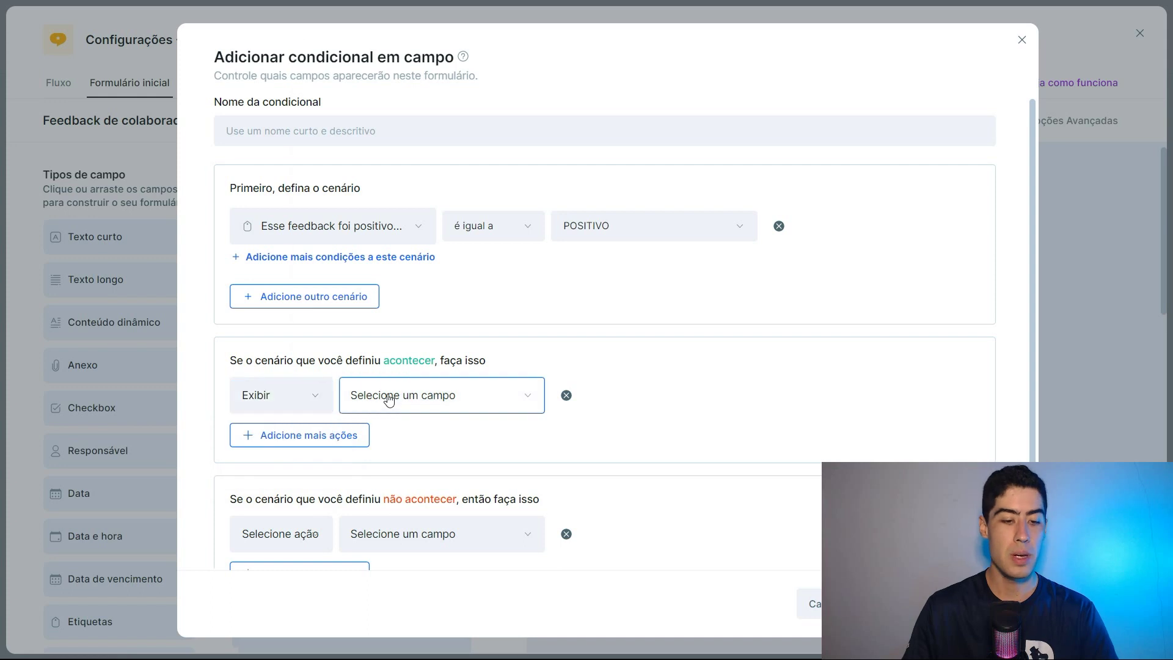
pyautogui.click(394, 396)
pyautogui.click(404, 329)
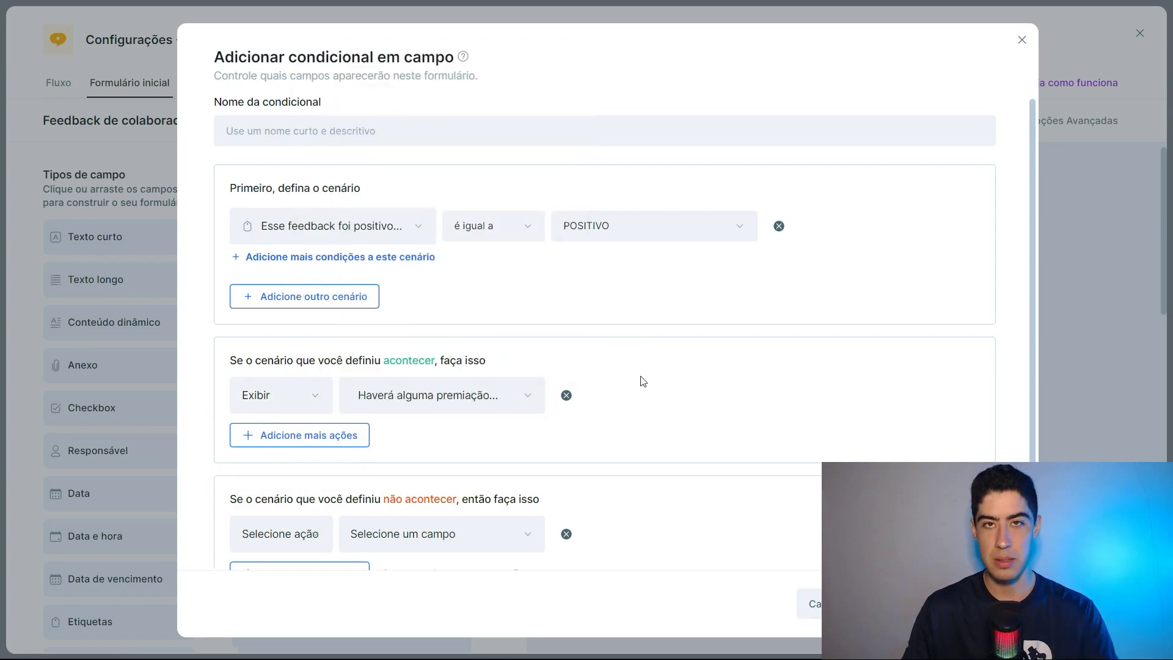
pyautogui.scroll(-2, 639, 382)
pyautogui.click(449, 526)
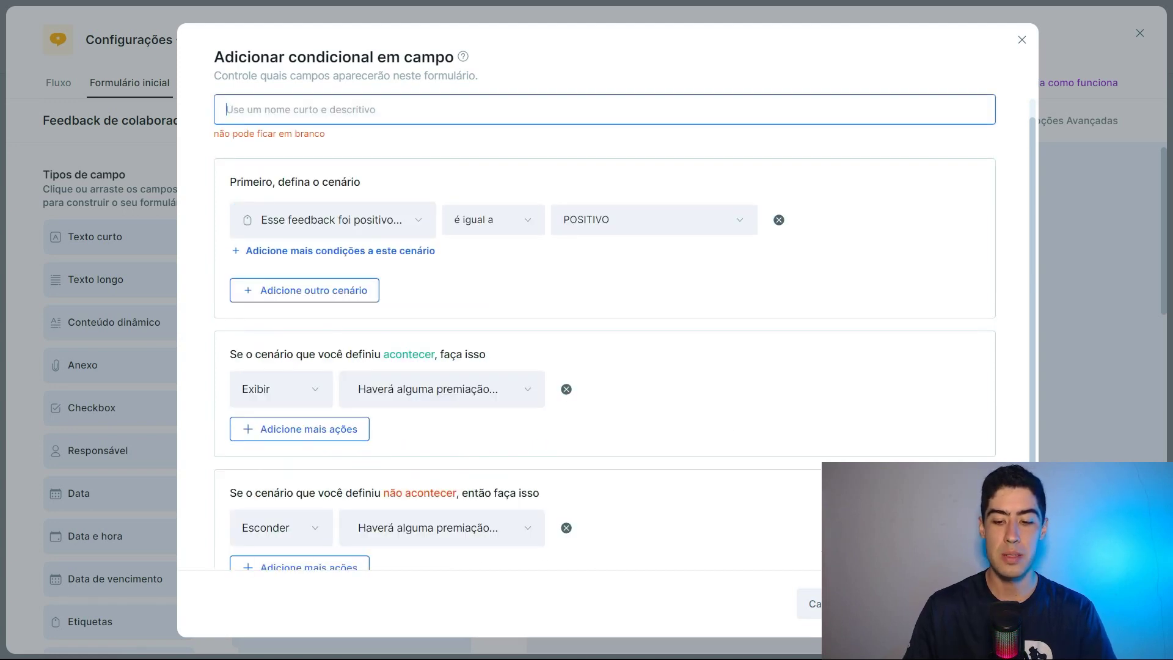
# Step: Name the conditional "Positivo" and save it
pyautogui.write('Positivo')
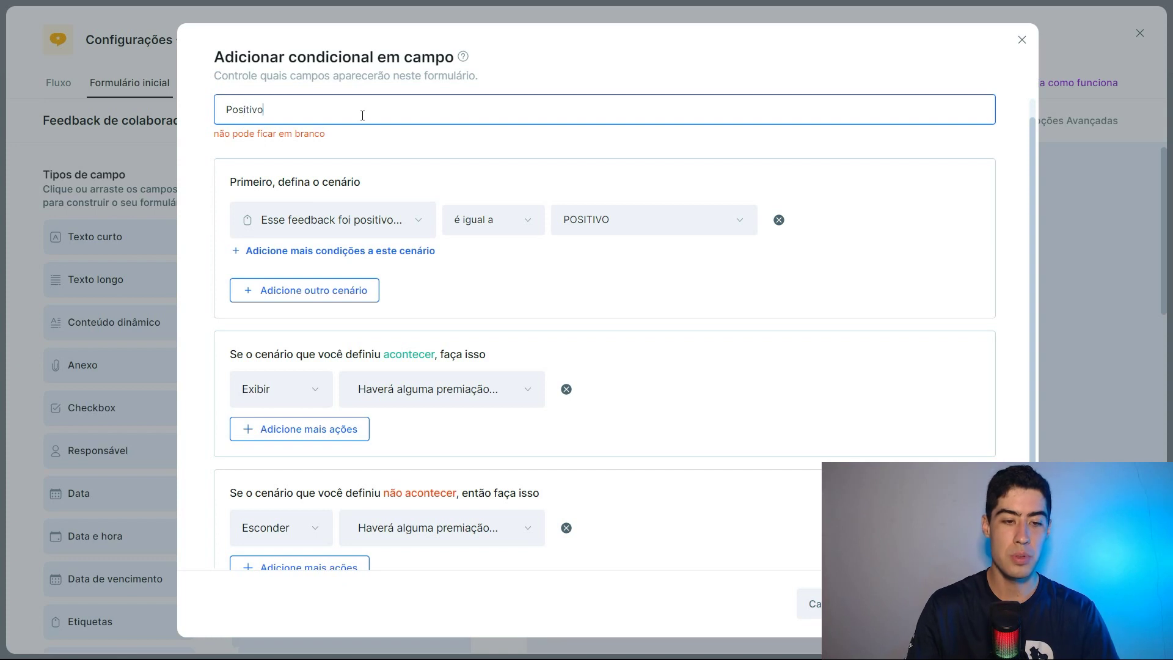
pyautogui.click(953, 604)
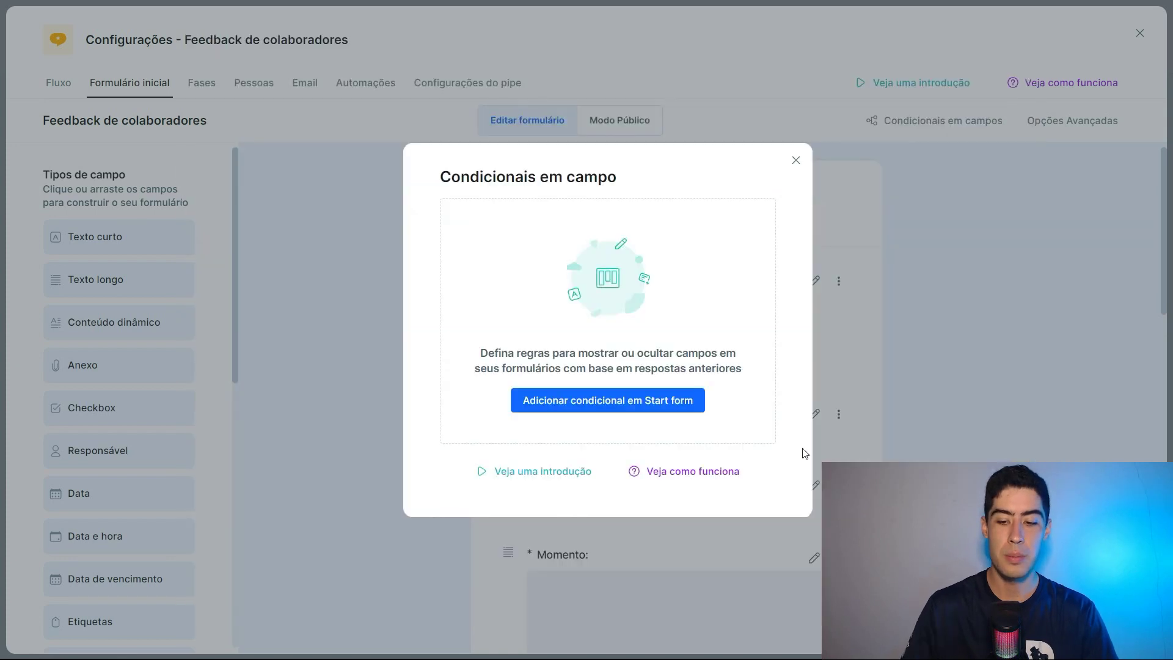
pyautogui.click(747, 323)
pyautogui.click(574, 390)
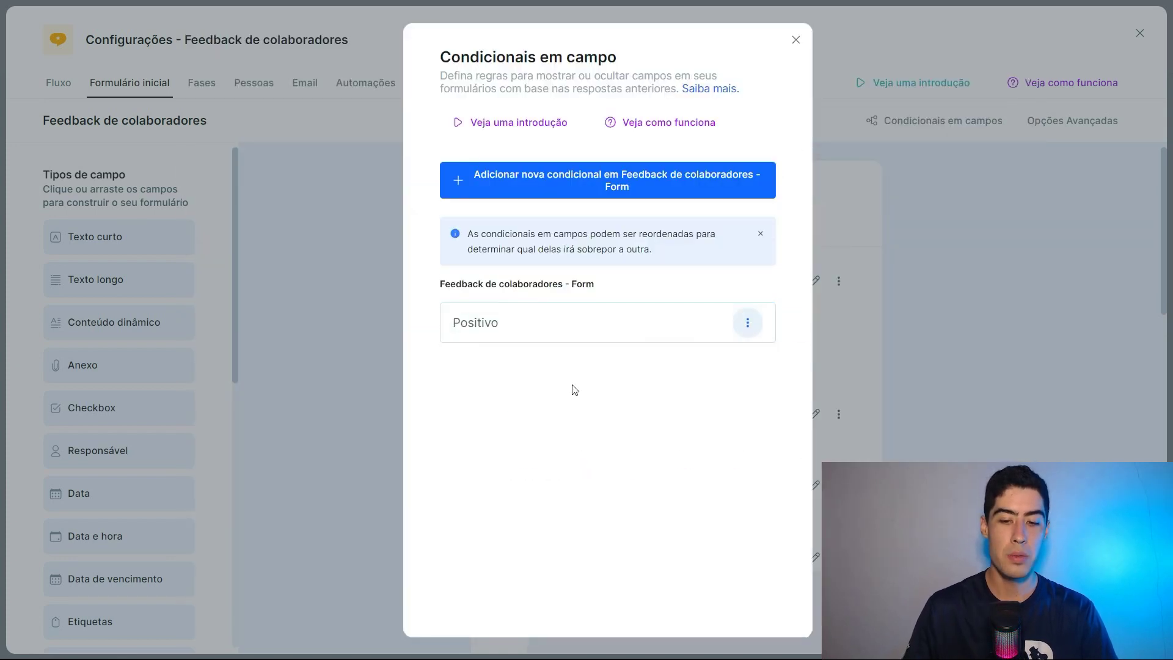
# Step: Create another field conditional whose scenario is "Esse feedback foi positivo ou negativo?" é igual a NEGATIVO
pyautogui.click(496, 199)
pyautogui.click(397, 225)
pyautogui.scroll(-2, 348, 373)
pyautogui.click(292, 505)
pyautogui.click(491, 226)
pyautogui.click(483, 283)
pyautogui.click(602, 232)
pyautogui.click(588, 273)
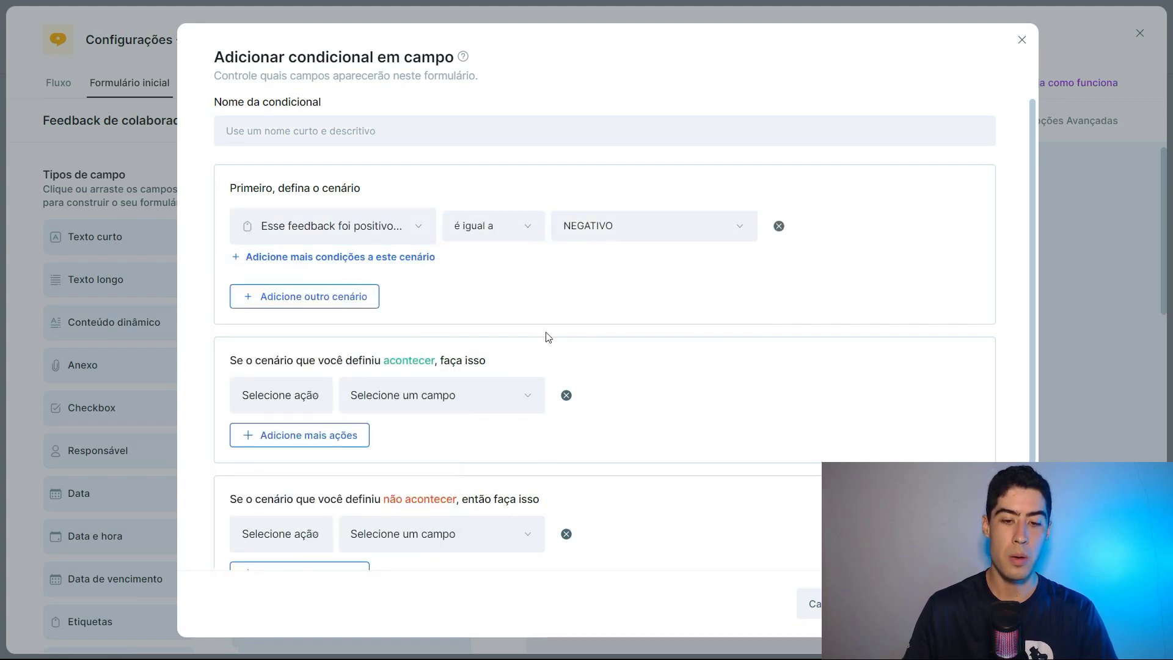
# Step: Make the conditional show "Sanção pela conduta:" when the scenario happens, and fill the opposite case with the auto-complete suggestion
pyautogui.click(279, 395)
pyautogui.click(336, 434)
pyautogui.click(366, 395)
pyautogui.click(348, 352)
pyautogui.scroll(-2, 368, 330)
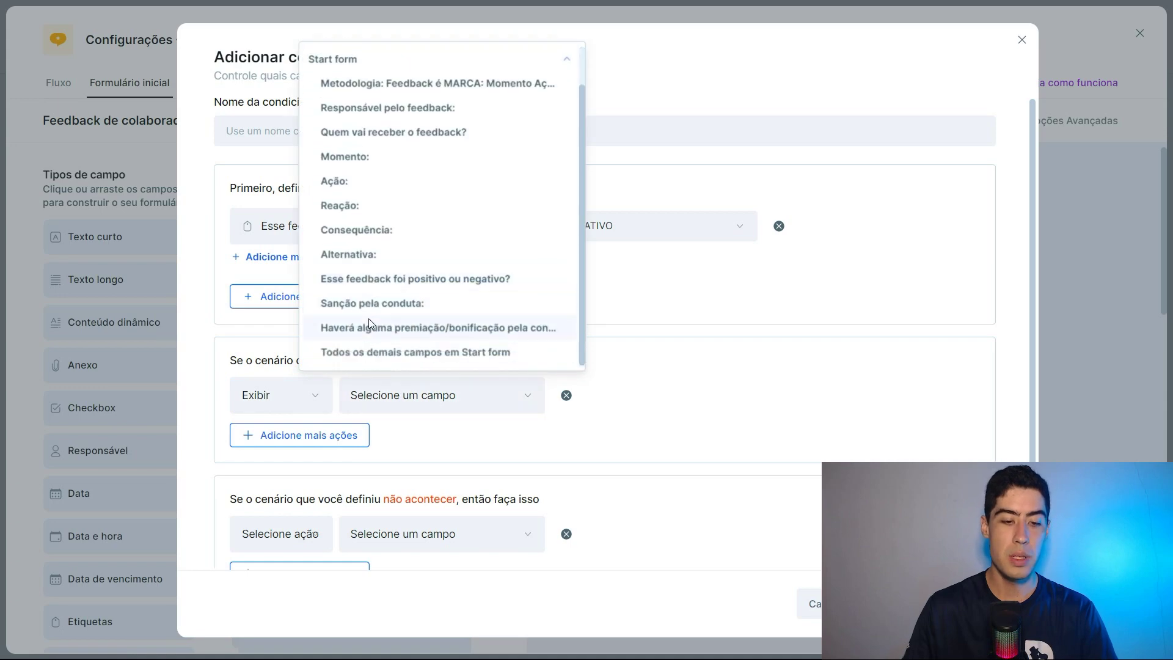
pyautogui.click(360, 305)
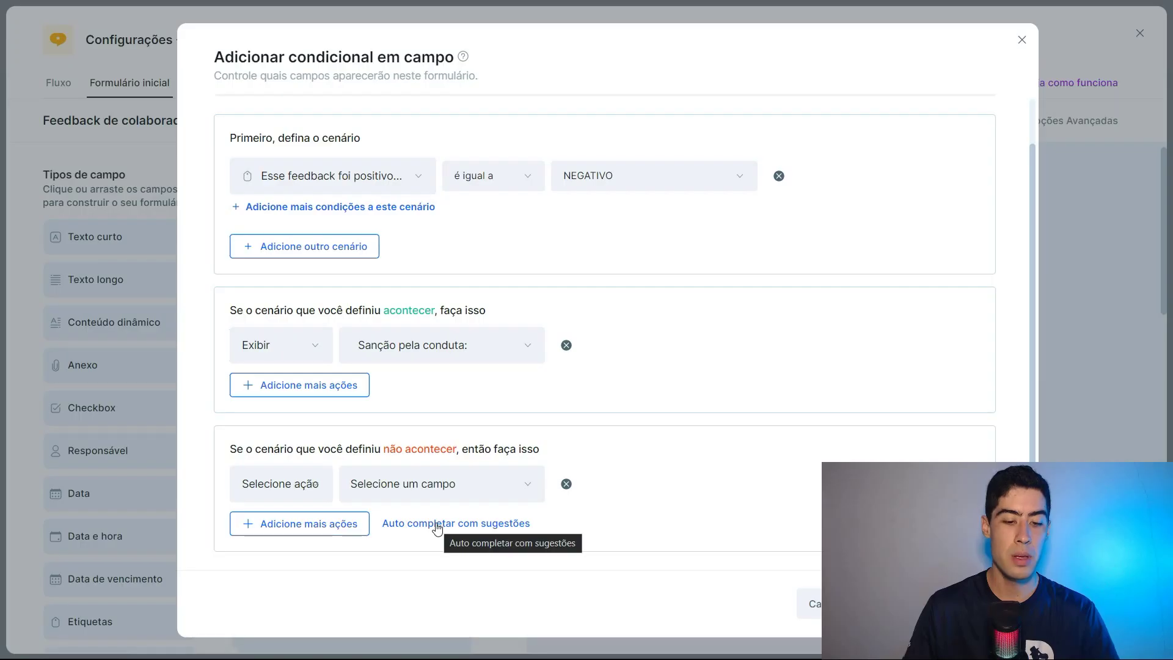
pyautogui.click(436, 523)
# Step: Name the conditional "Negativo", save it and close the list of field conditionals
pyautogui.scroll(2, 424, 157)
pyautogui.click(400, 136)
pyautogui.write('Negativo')
pyautogui.press('Tab')
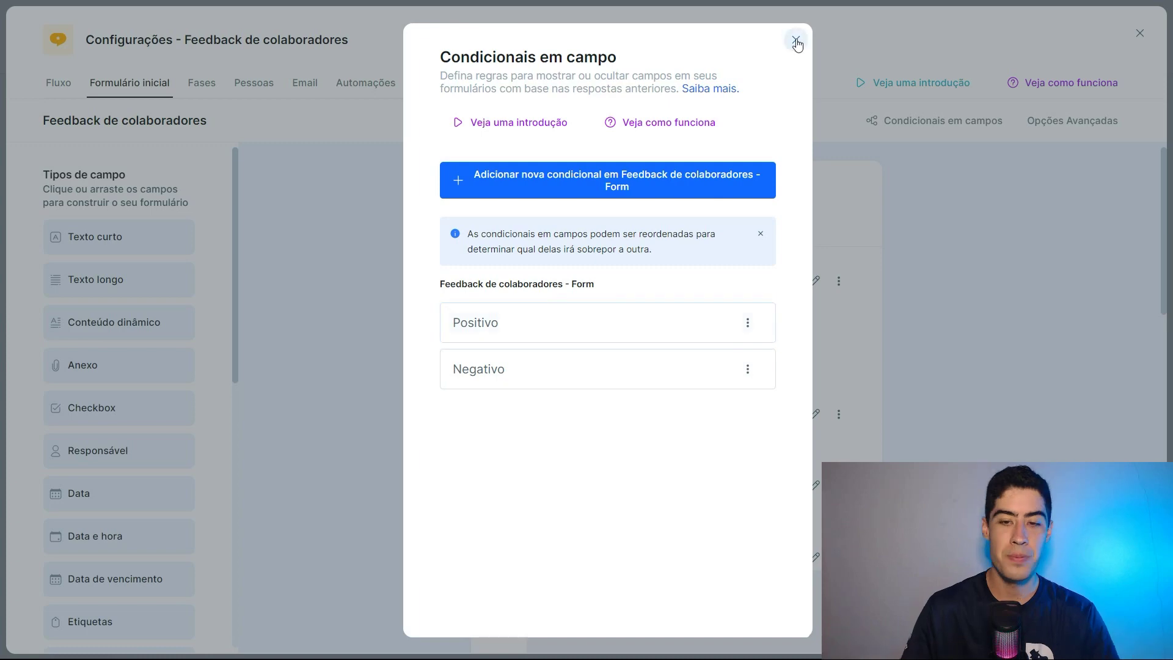
pyautogui.click(881, 122)
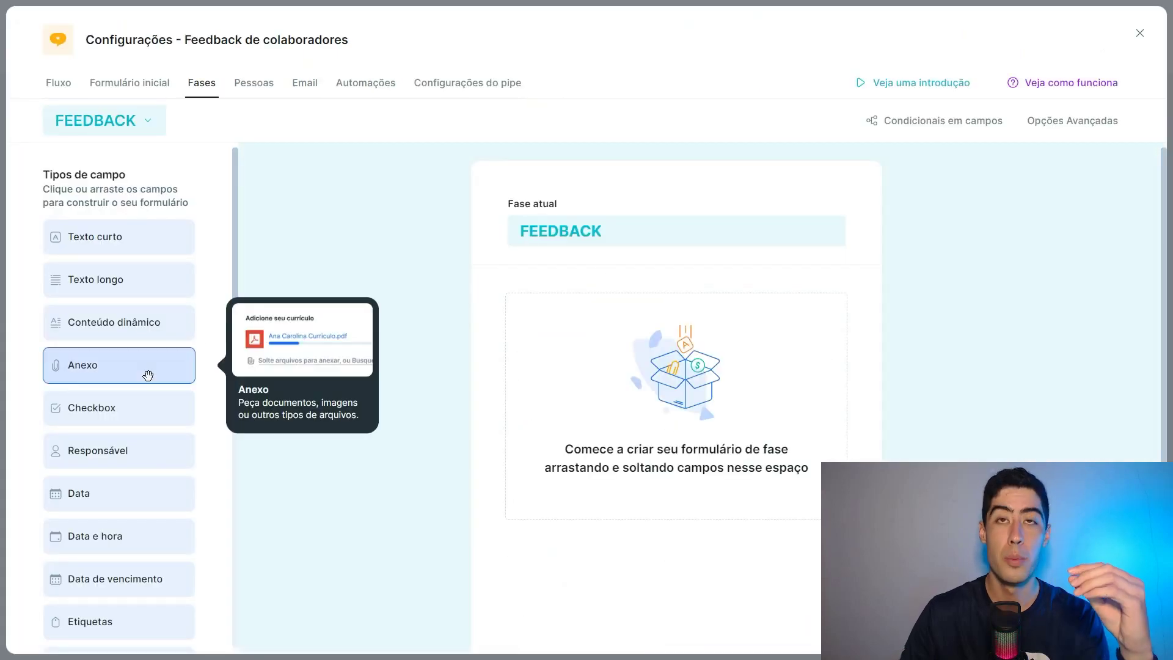
# Step: Add a required assignee field titled "Responsável pela reunião:" to the FEEDBACK phase form
pyautogui.click(105, 450)
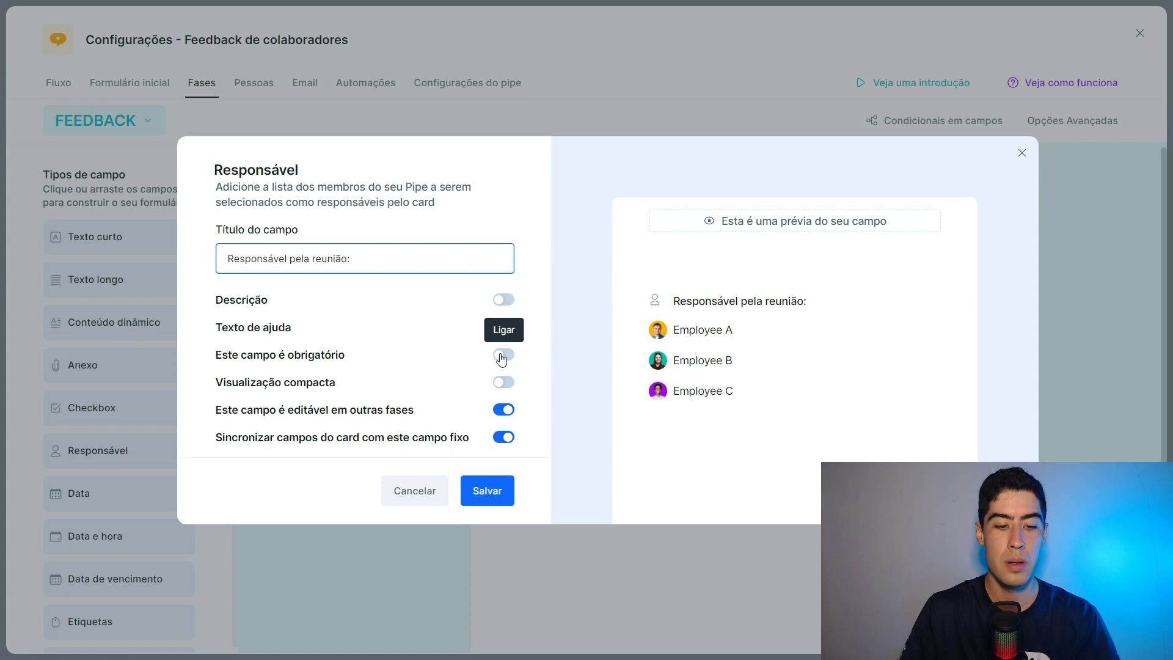
pyautogui.click(503, 356)
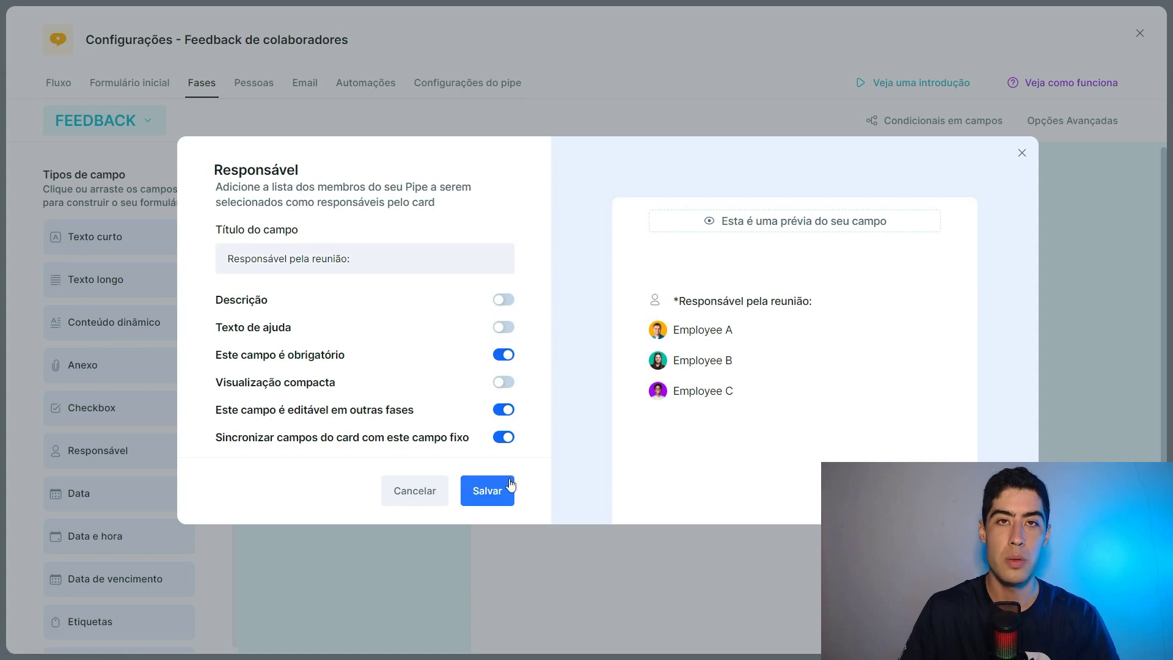
pyautogui.click(487, 490)
# Step: Add a required due date field titled "Data da reunião:" to the FEEDBACK phase form
pyautogui.scroll(-3, 136, 428)
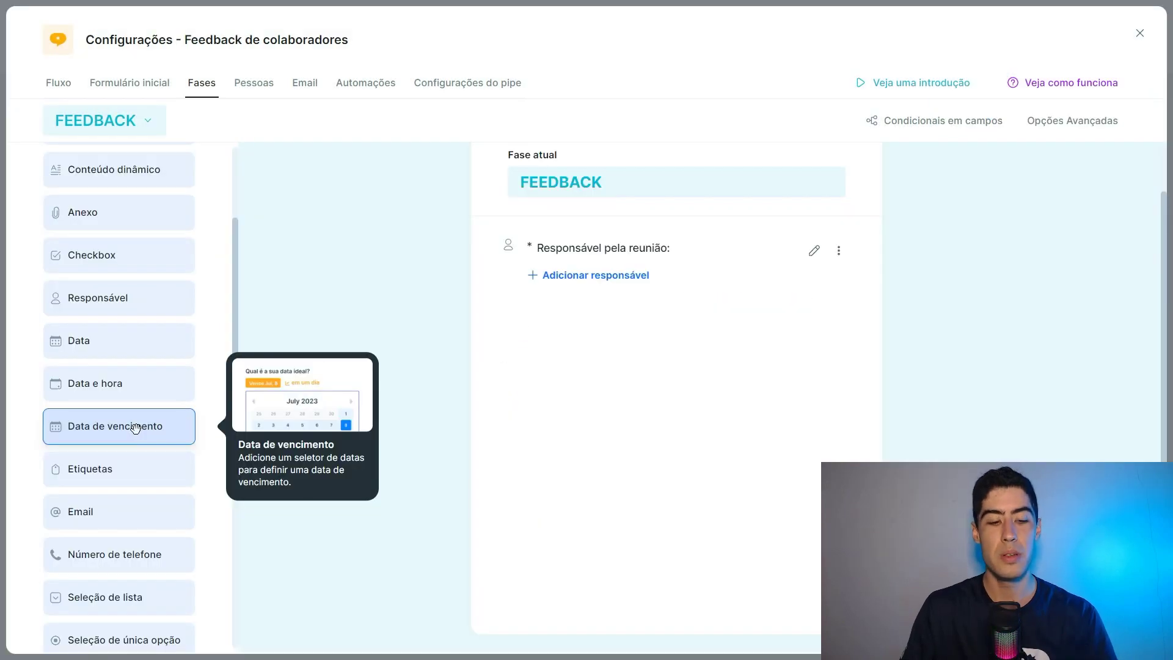
pyautogui.click(136, 426)
pyautogui.write('Data')
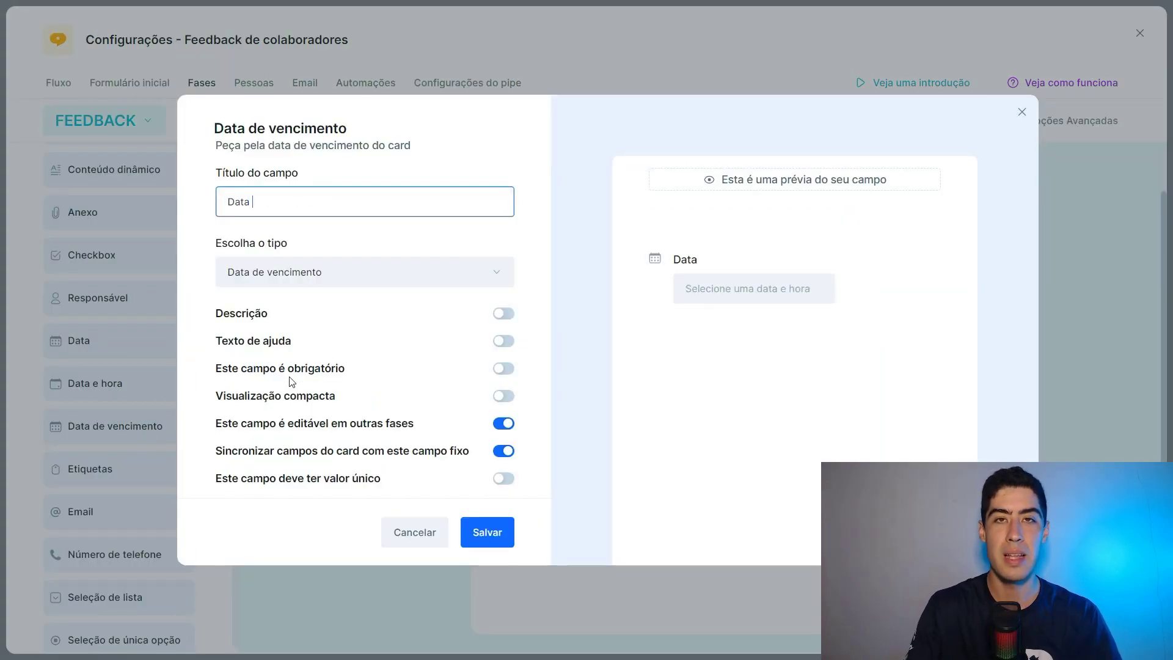
pyautogui.write('da re')
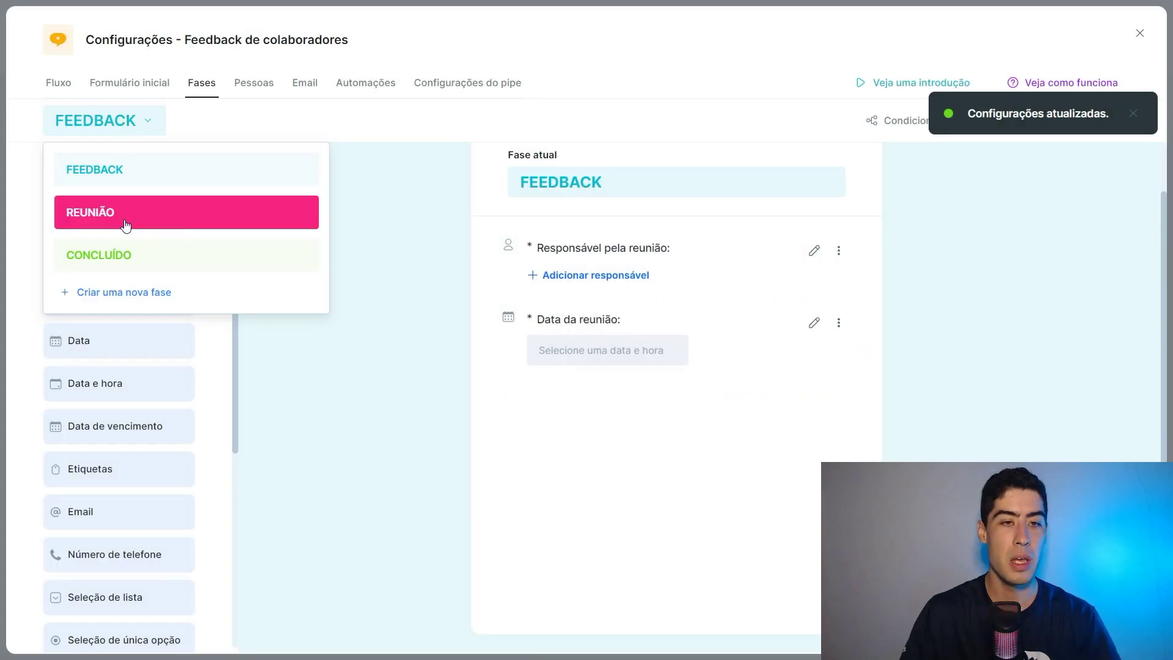
# Step: Switch to the REUNIÃO phase form and start adding a long text field
pyautogui.click(125, 225)
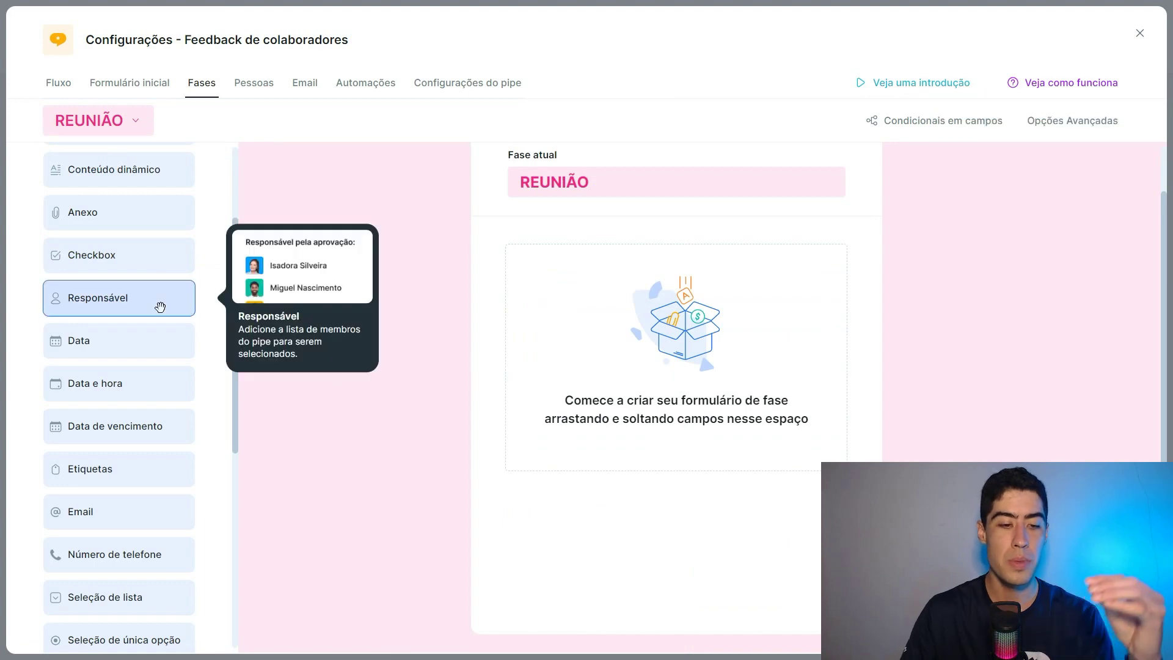
pyautogui.scroll(3, 160, 307)
pyautogui.click(153, 285)
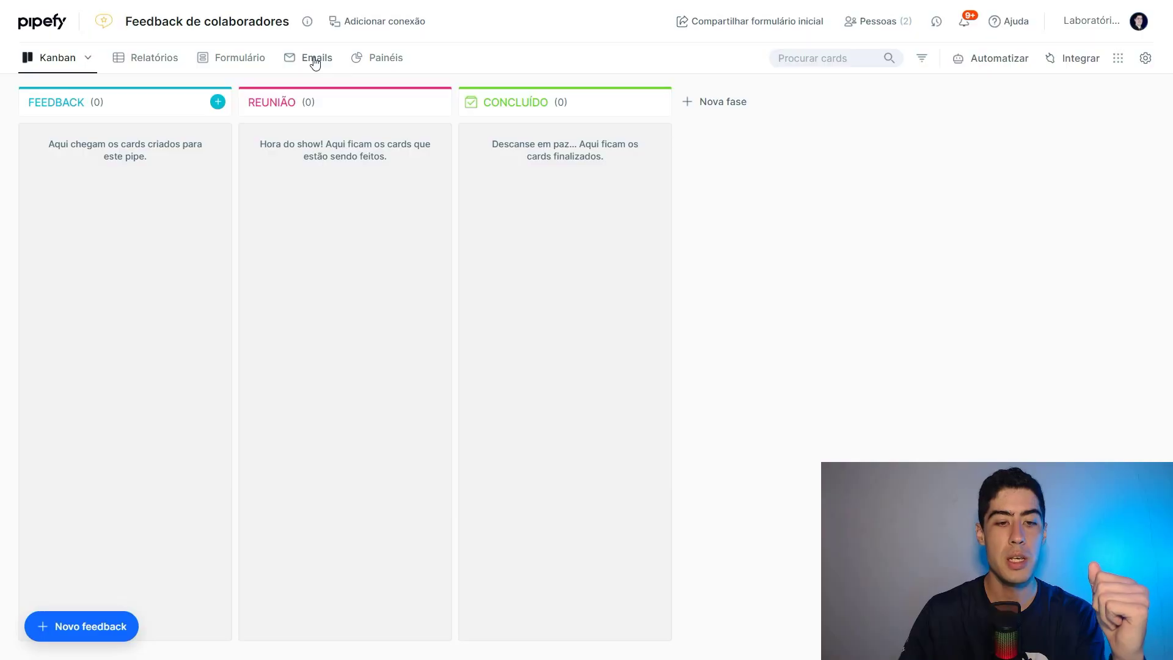
# Step: Create a new email template for the pipe and name it "Feedback enviado para colaborador"
pyautogui.click(314, 60)
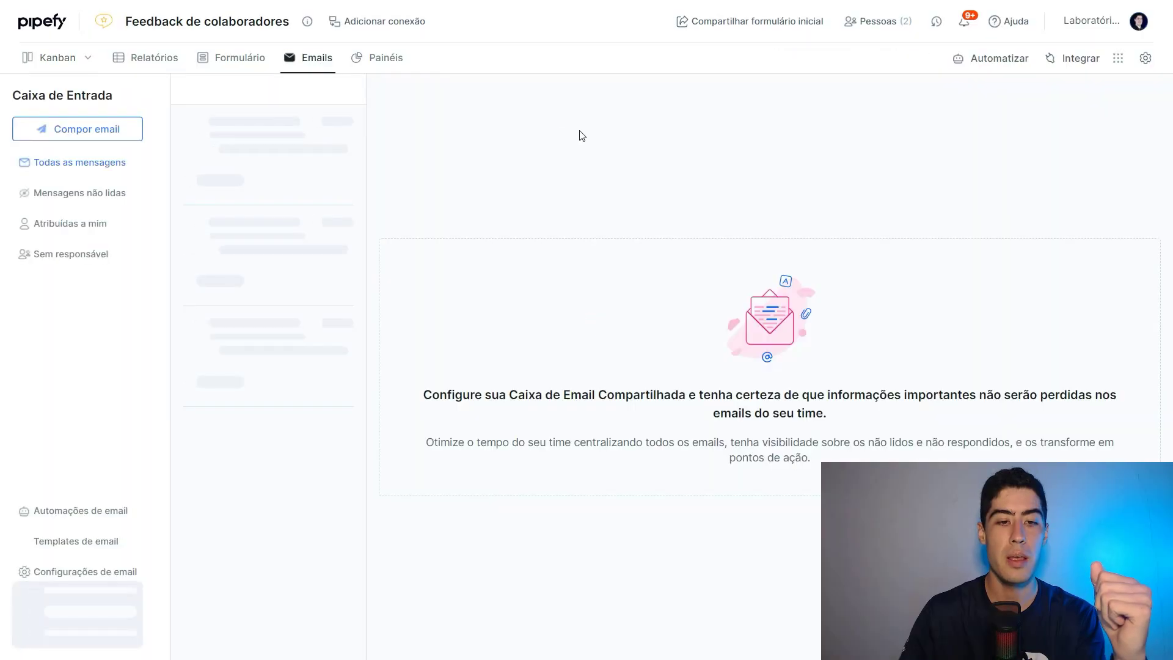
pyautogui.click(62, 472)
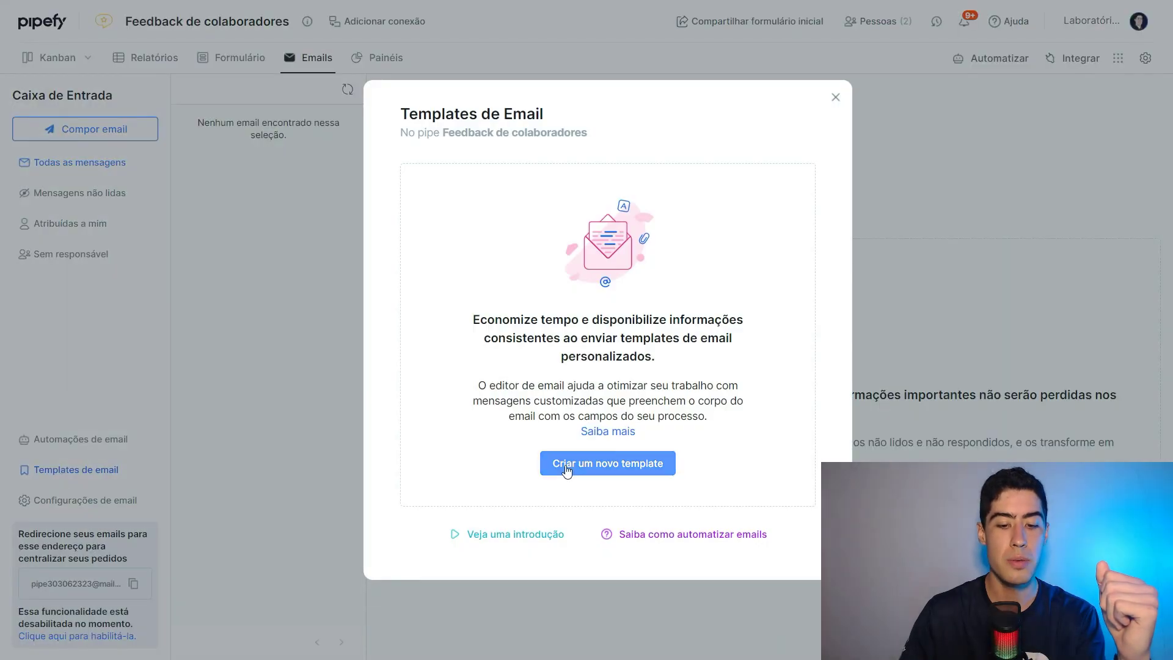
pyautogui.click(607, 464)
pyautogui.click(413, 136)
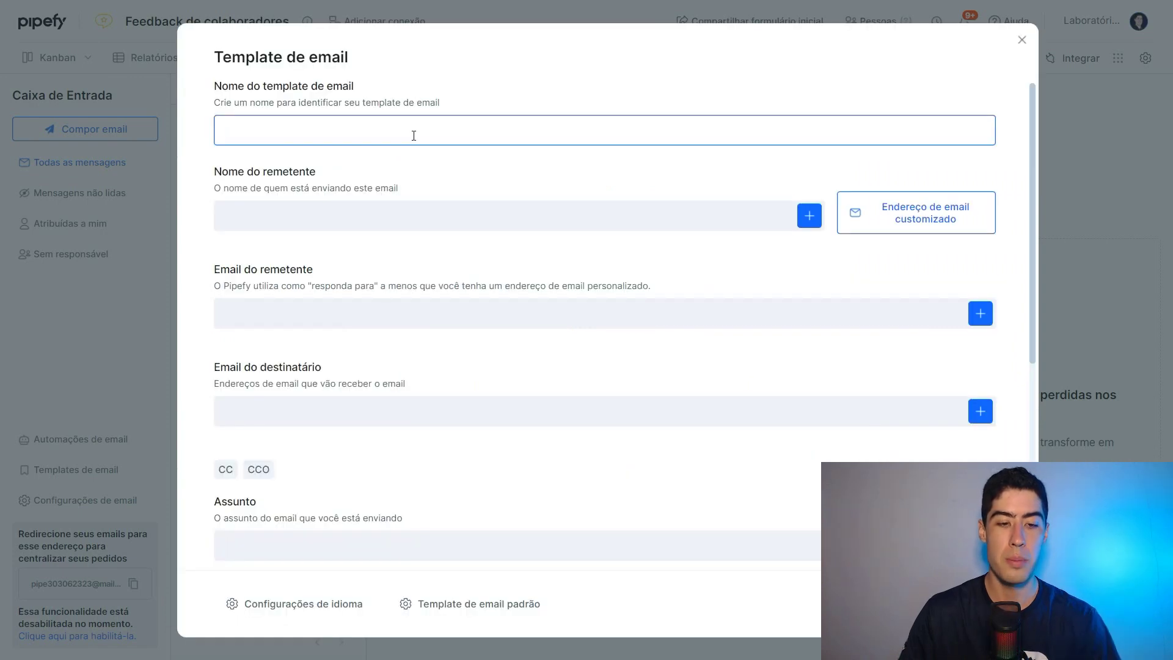
pyautogui.write('Feedback enviado para colaborador')
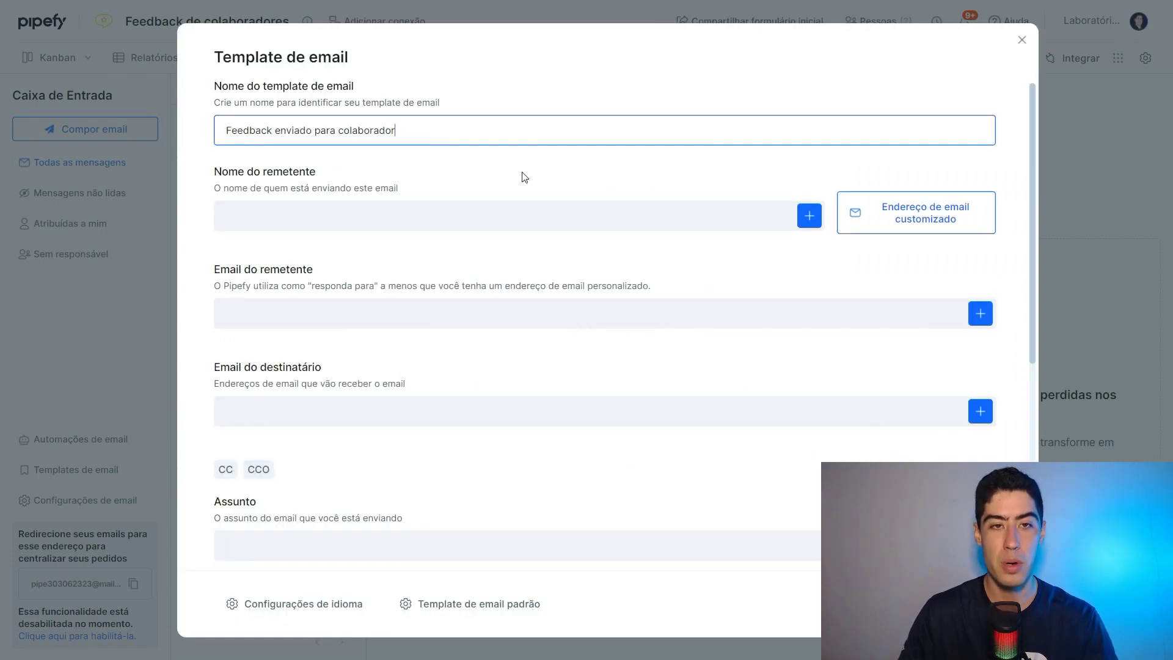
# Step: Fill in the sender's name and set the sender email to the Start form's Responsável pelo feedback: → Seu e-mail profissional: field
pyautogui.click(326, 220)
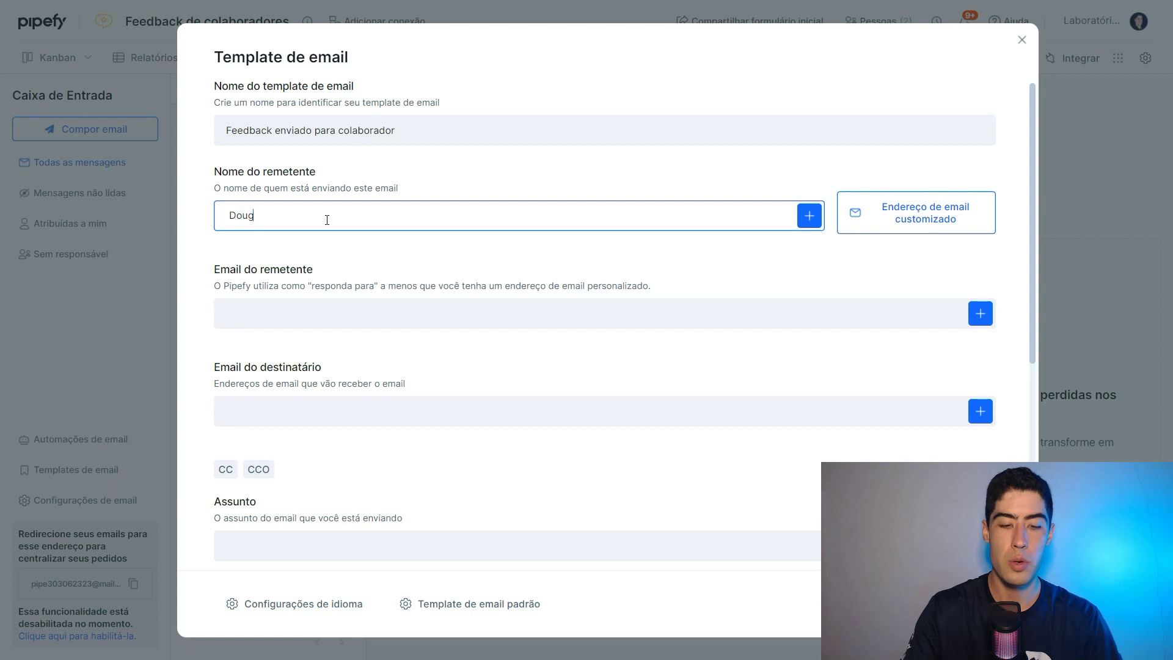
pyautogui.write('Douglas')
pyautogui.scroll(-1, 427, 245)
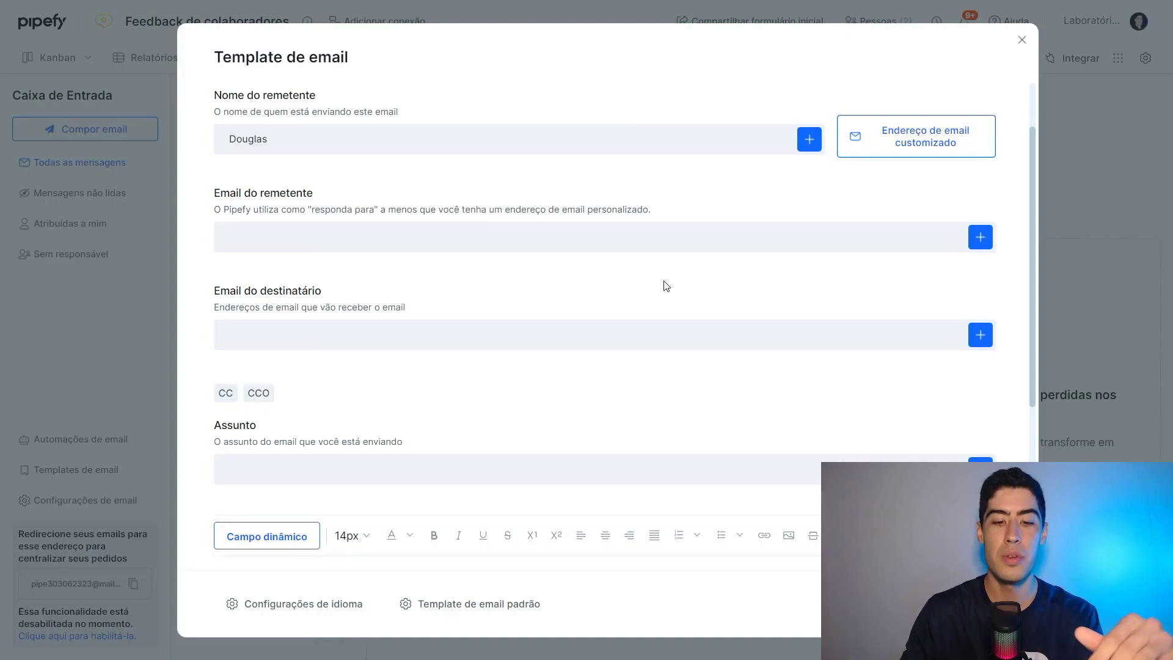
pyautogui.click(980, 238)
pyautogui.scroll(-5, 870, 318)
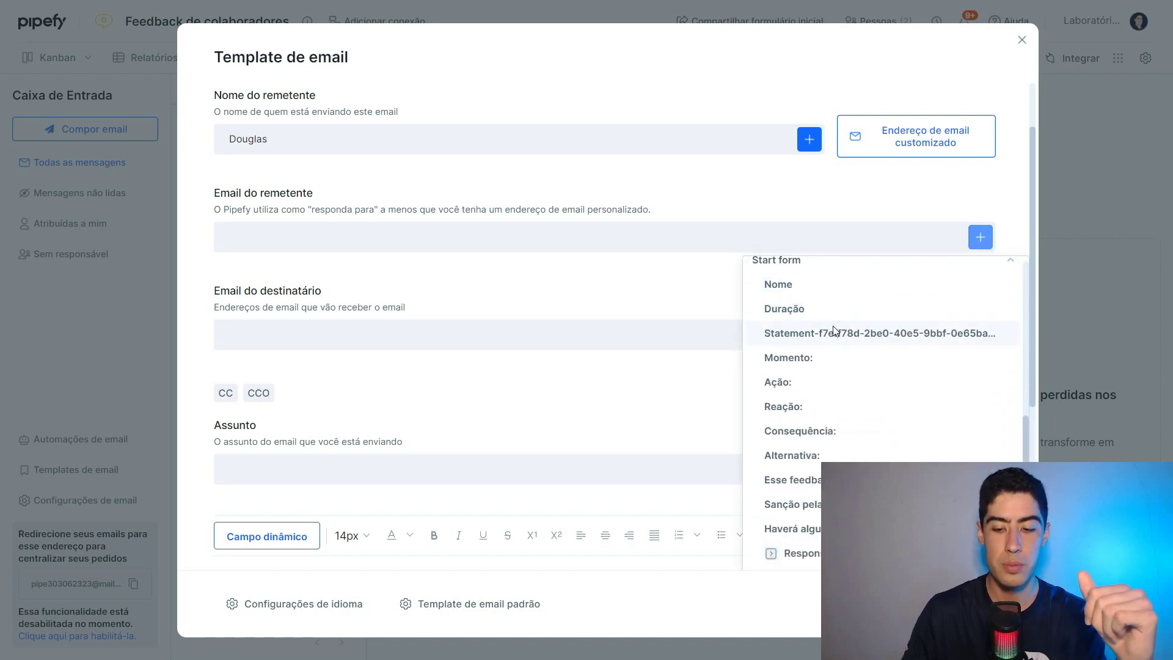
pyautogui.scroll(-3, 794, 311)
pyautogui.scroll(3, 770, 342)
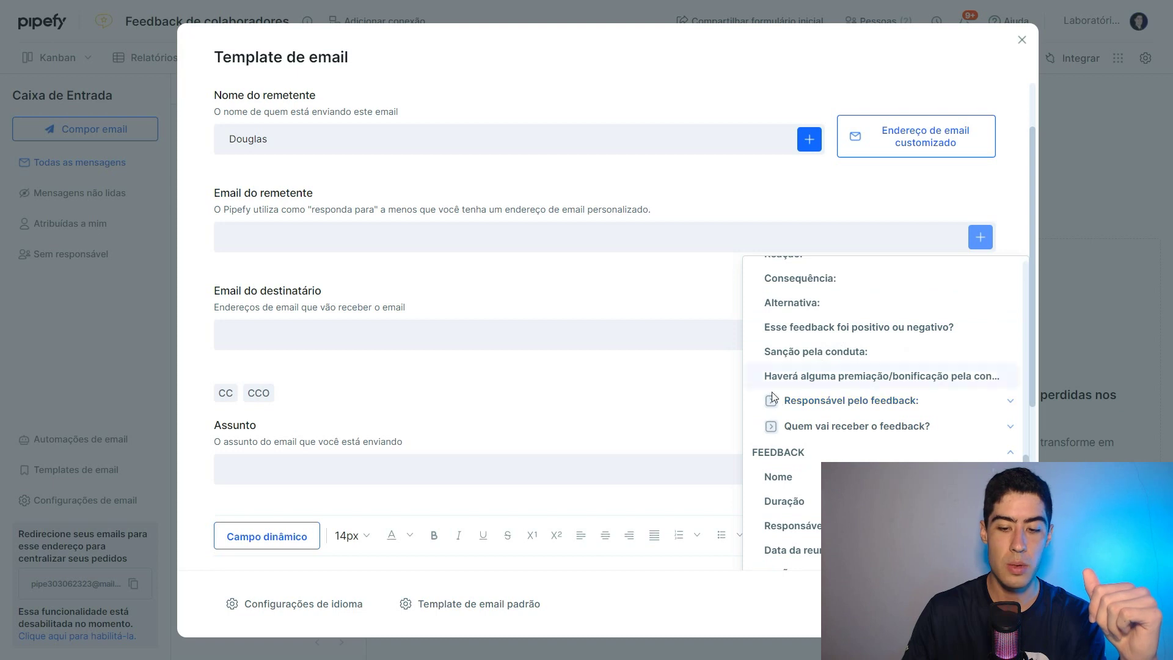
pyautogui.click(857, 403)
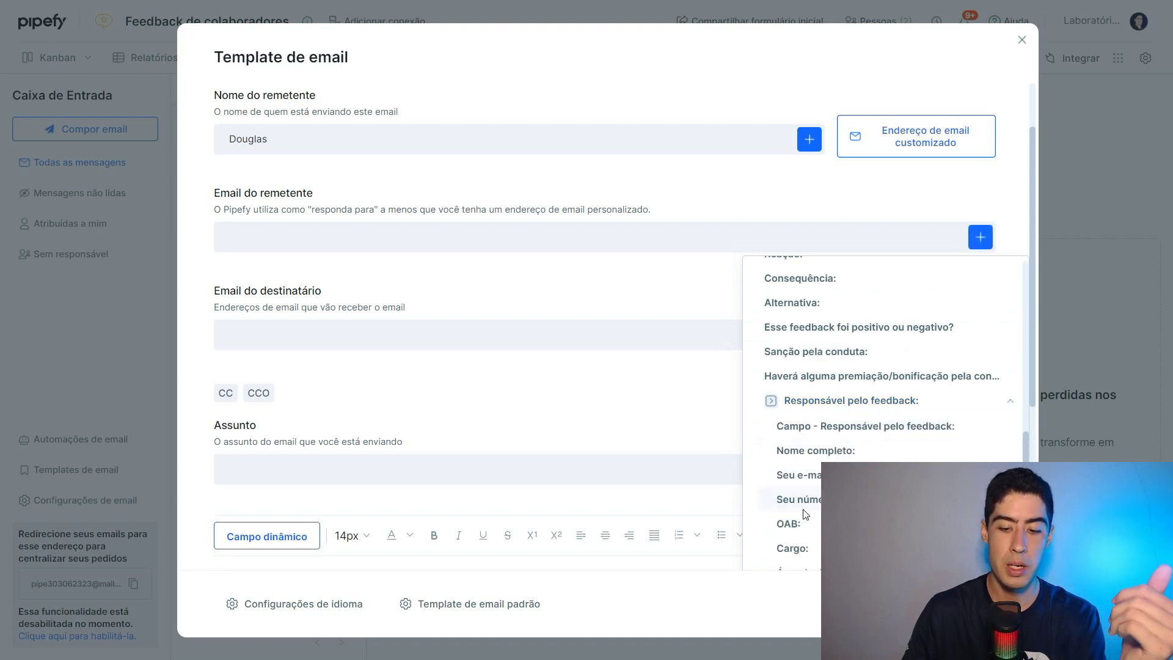
pyautogui.click(810, 485)
# Step: Set the recipient email to the Start form's Quem vai receber o feedback? → Seu e-mail profissional: field
pyautogui.click(980, 335)
pyautogui.scroll(-10, 887, 420)
pyautogui.scroll(-10, 890, 422)
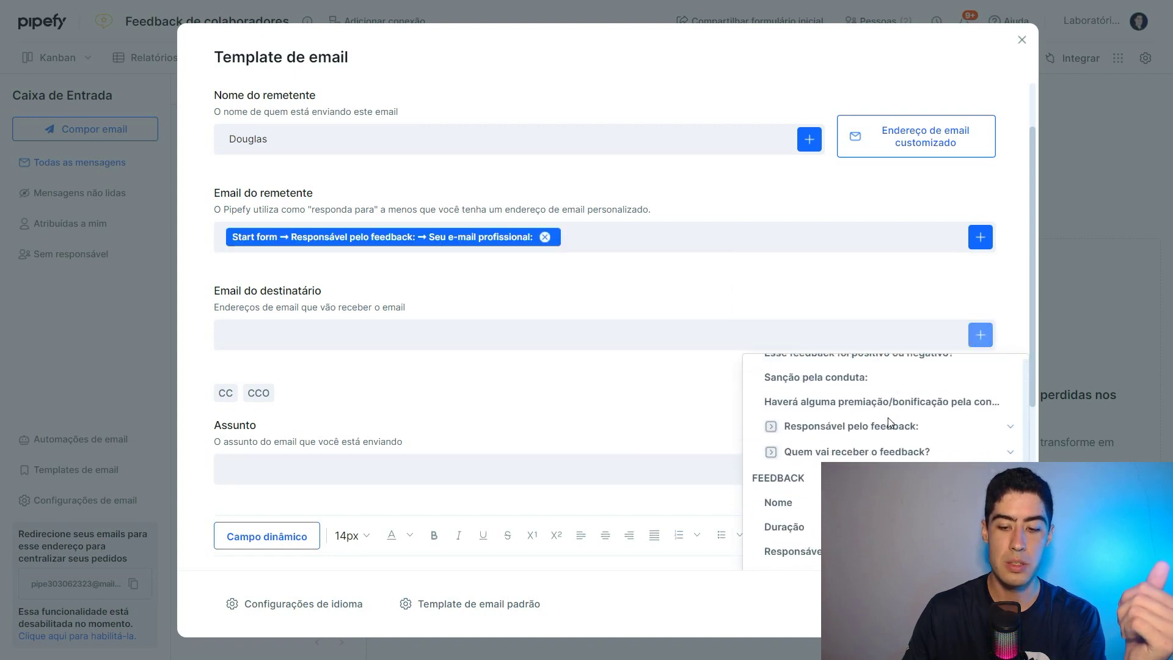
pyautogui.click(829, 446)
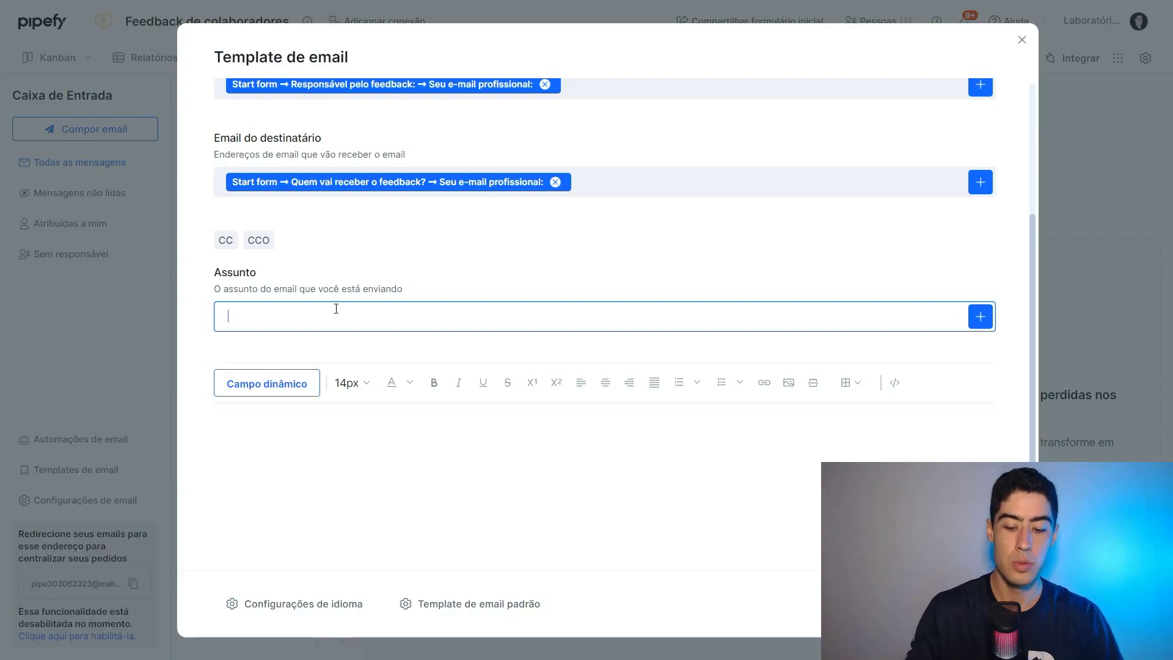
# Step: Enter the subject "Vcoê recebeu um feedback!" and paste the prepared feedback message with its dynamic fields into the email body
pyautogui.write('Vcoê recebeu um feedback!')
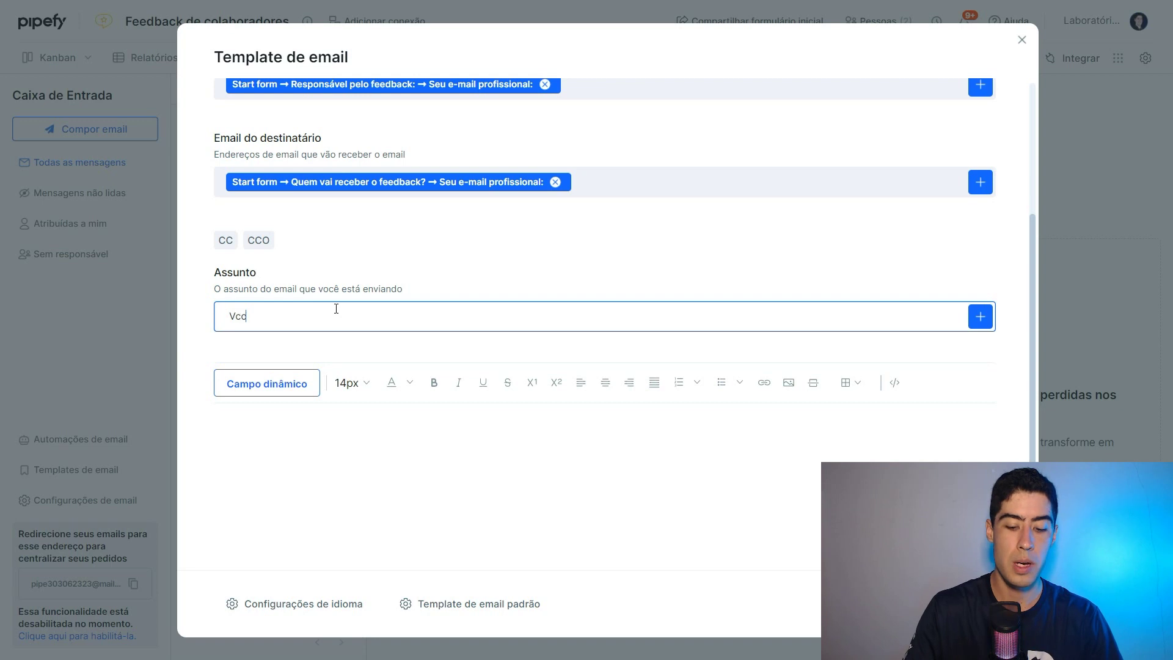
pyautogui.click(327, 273)
pyautogui.scroll(-2, 620, 241)
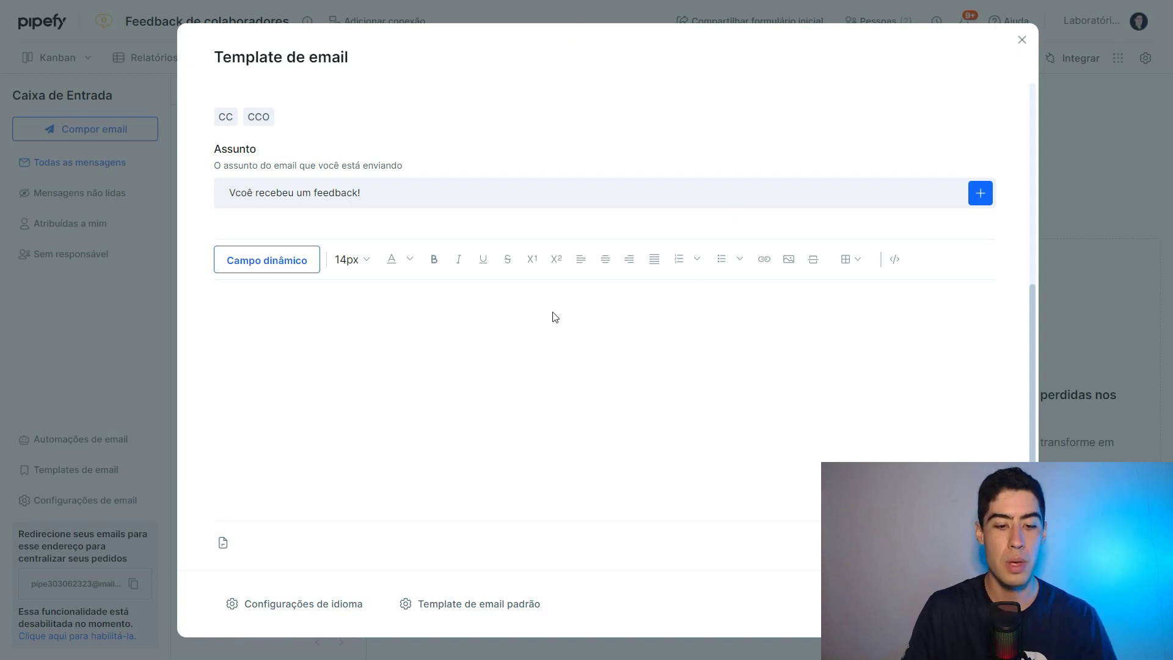
pyautogui.hotkey('ctrl', 'v')
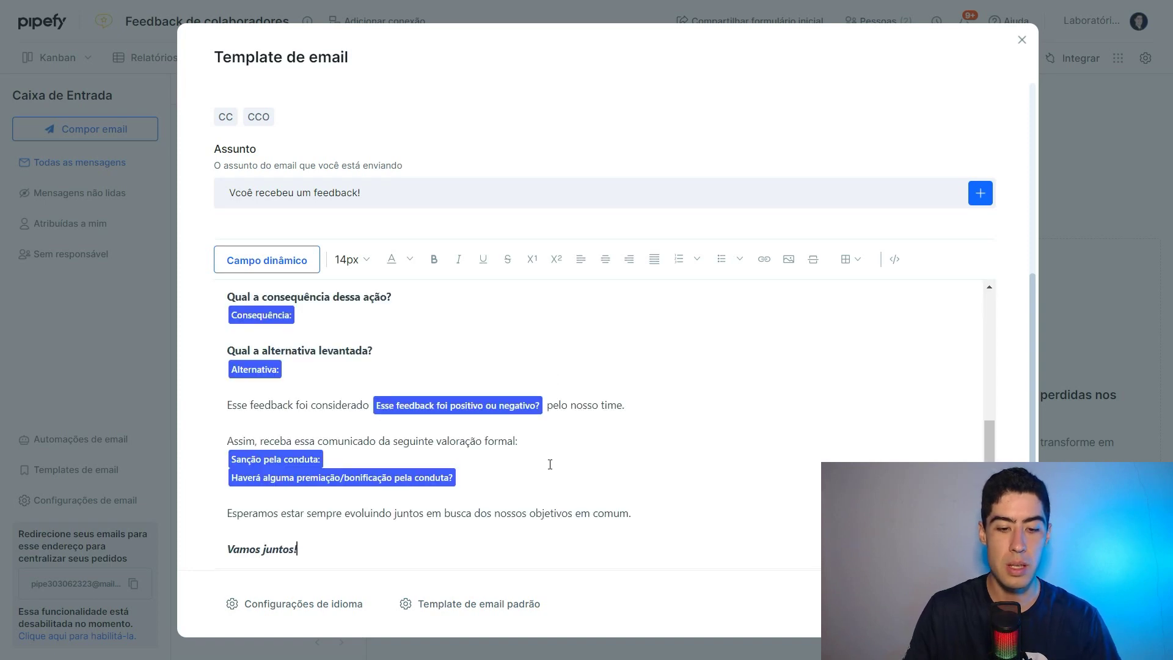
# Step: Review the email's logo and greeting, and look up the recipient's Nome completo: among the dynamic fields
pyautogui.scroll(10, 549, 464)
pyautogui.click(656, 303)
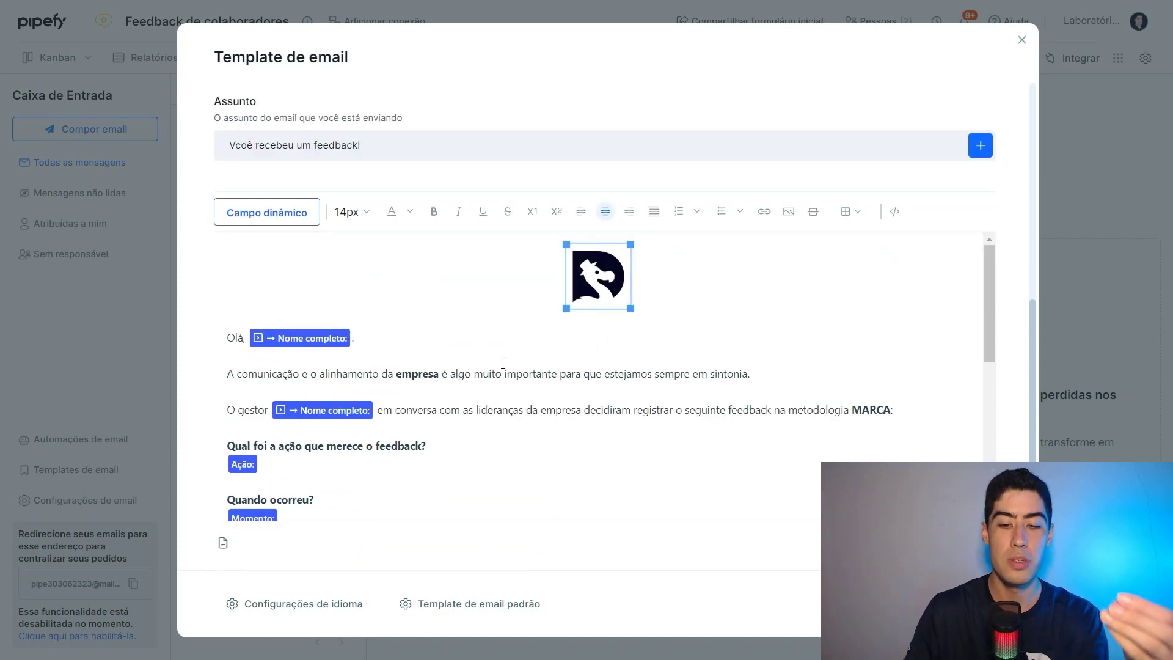
pyautogui.doubleClick(234, 337)
pyautogui.click(354, 338)
pyautogui.scroll(-15, 387, 380)
pyautogui.click(330, 435)
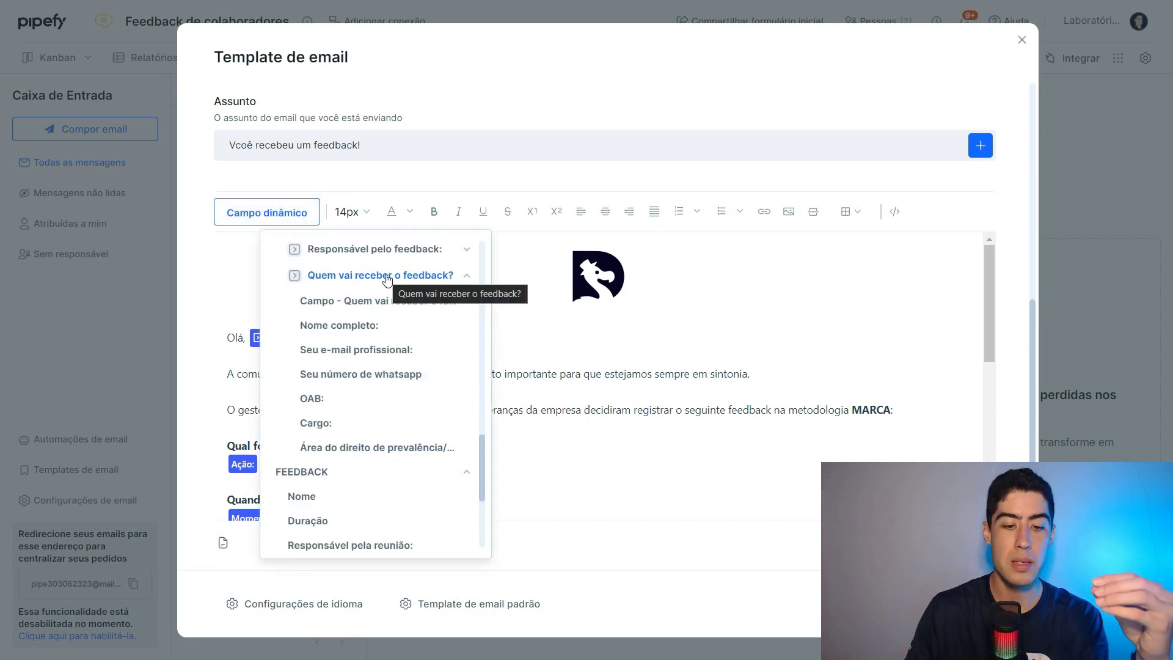
pyautogui.click(355, 331)
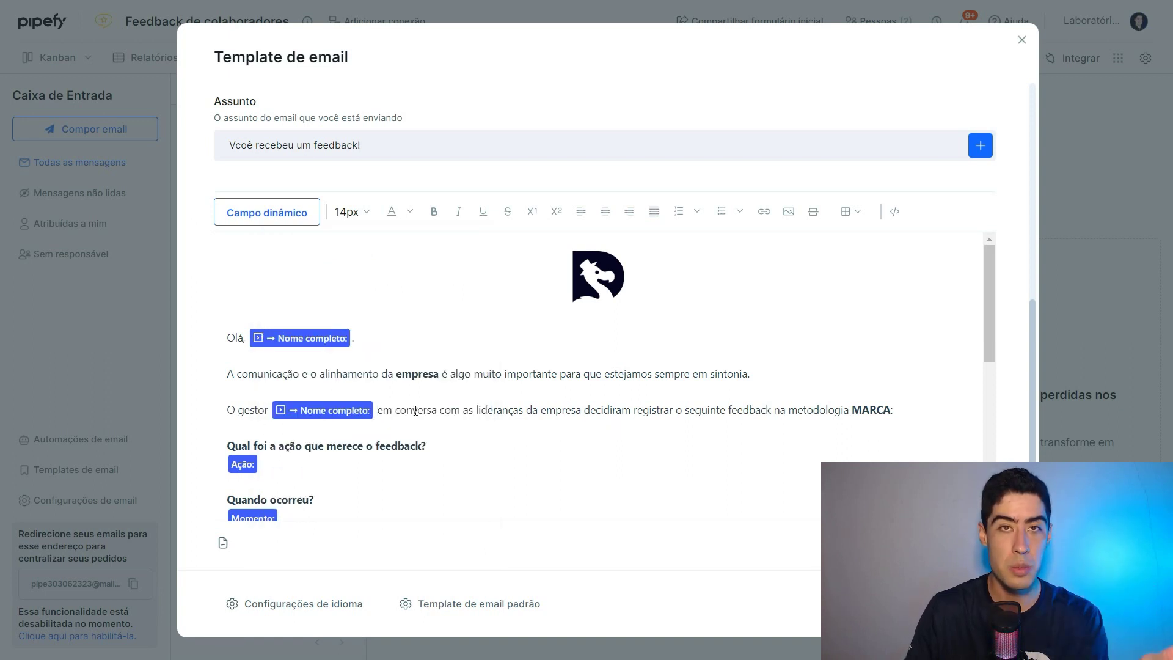
# Step: Review the MARCA questions in the email body and compare their placeholders with the available dynamic fields
pyautogui.scroll(-3, 535, 373)
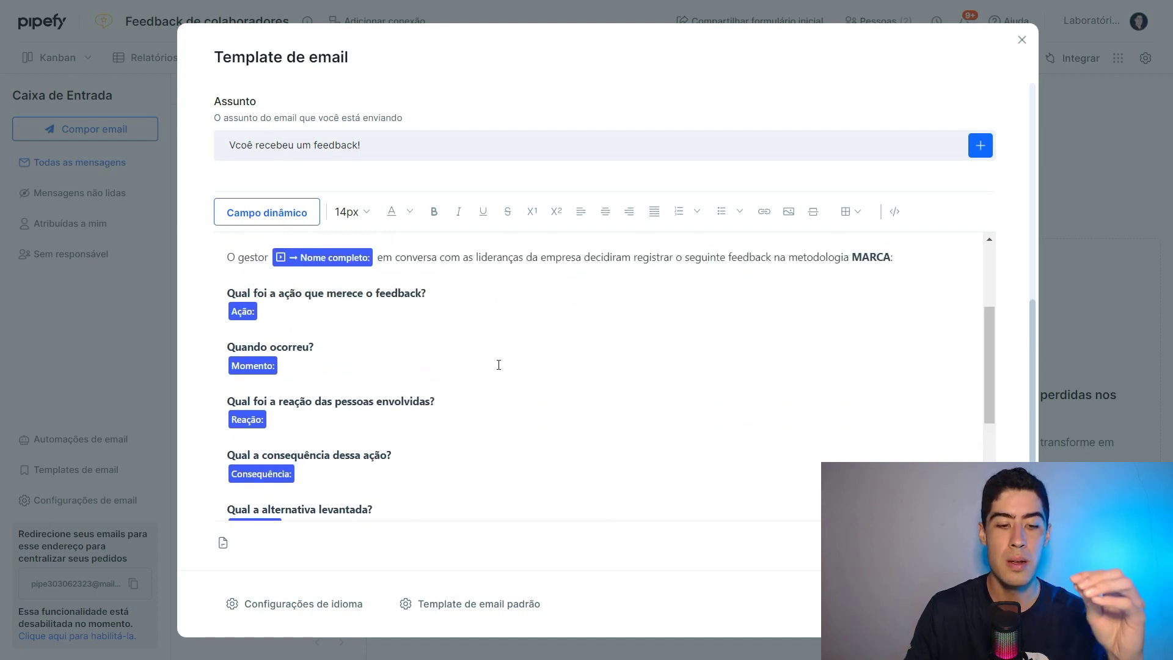
pyautogui.click(428, 293)
pyautogui.moveTo(237, 291); pyautogui.dragTo(392, 293)
pyautogui.click(352, 297)
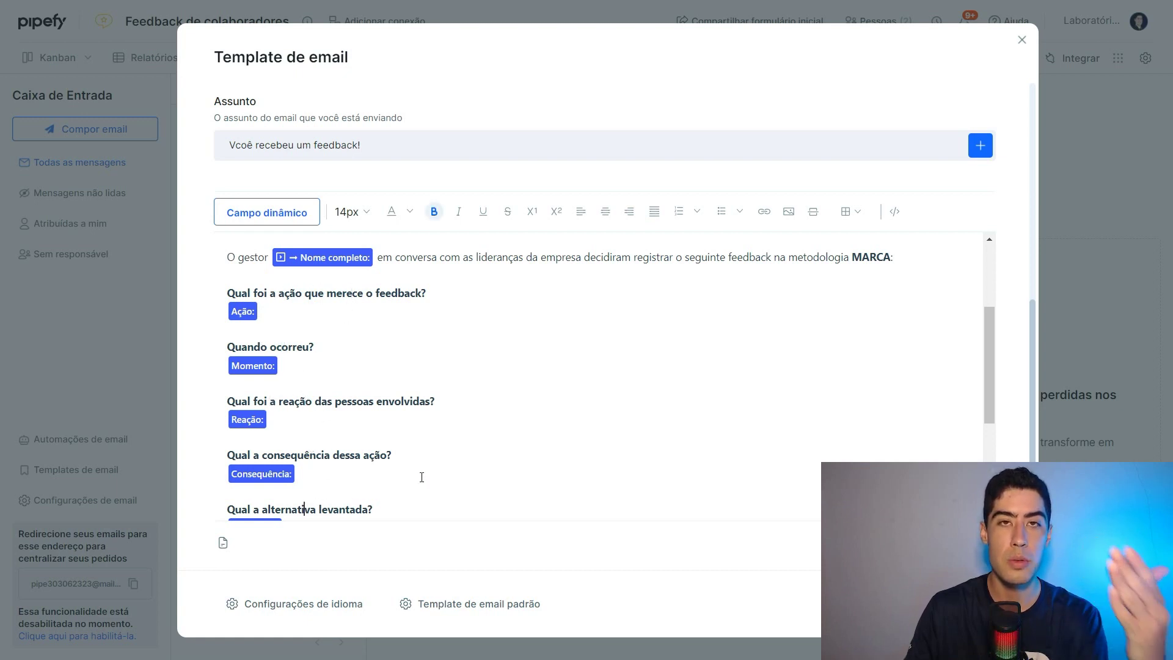
pyautogui.click(289, 314)
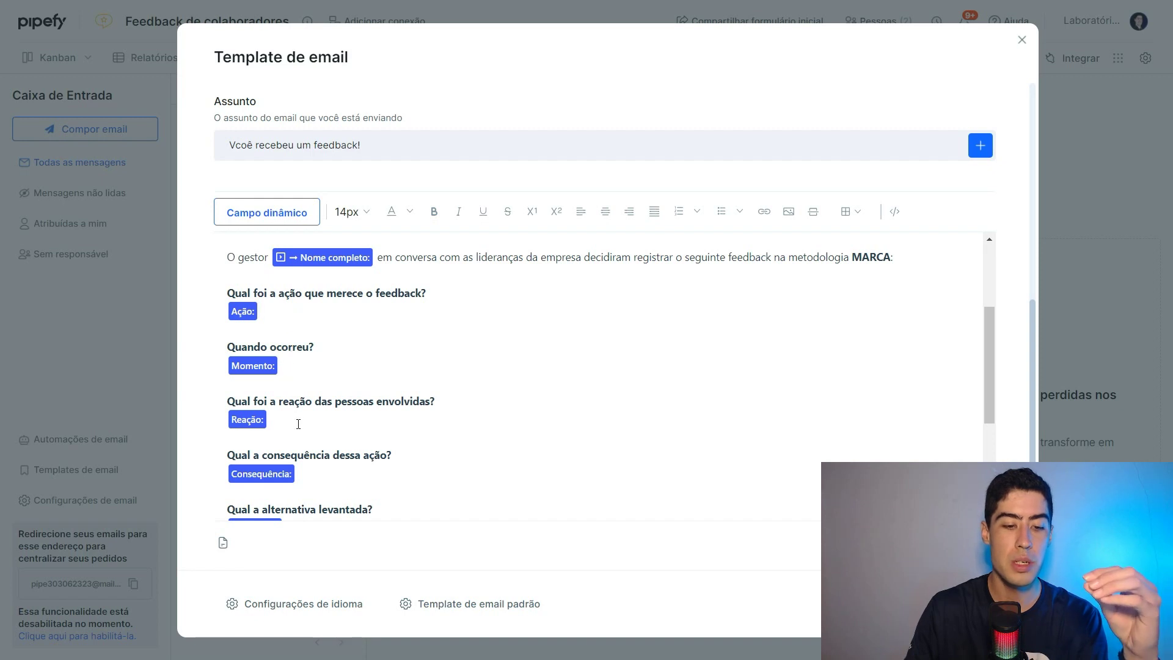
pyautogui.click(272, 223)
pyautogui.scroll(-10, 345, 353)
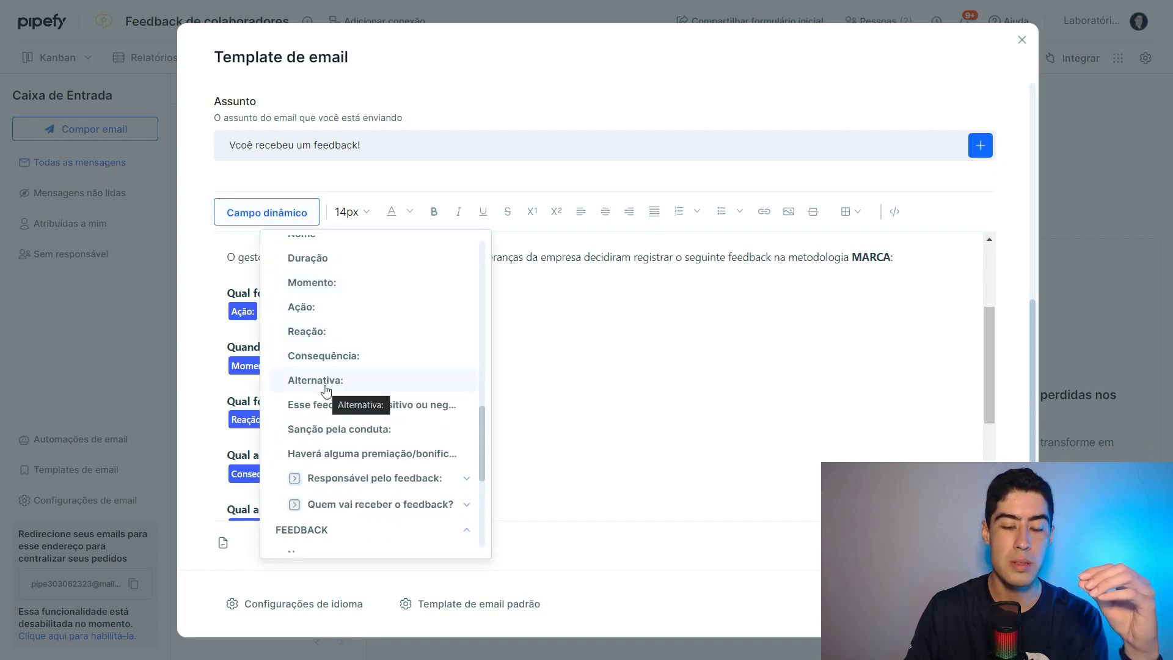
pyautogui.click(538, 404)
pyautogui.scroll(-4, 550, 402)
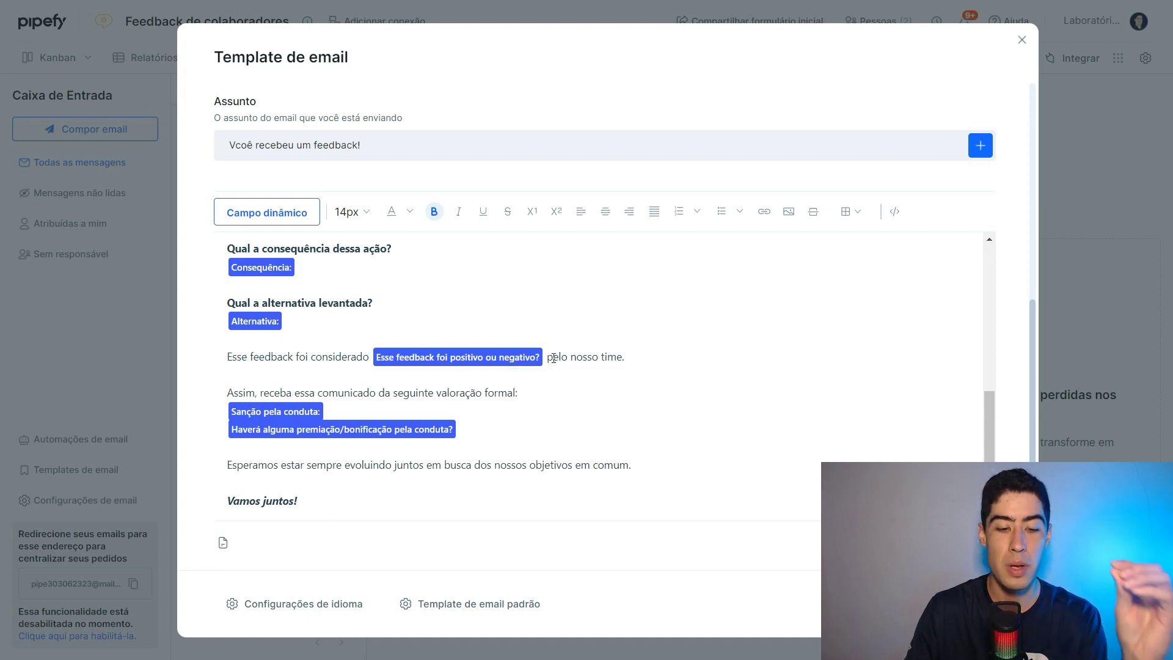
# Step: Examine the closing part of the email: the positive or negative rating, the sanction and bonus fields, and the sign-off
pyautogui.click(293, 215)
pyautogui.scroll(-5, 383, 364)
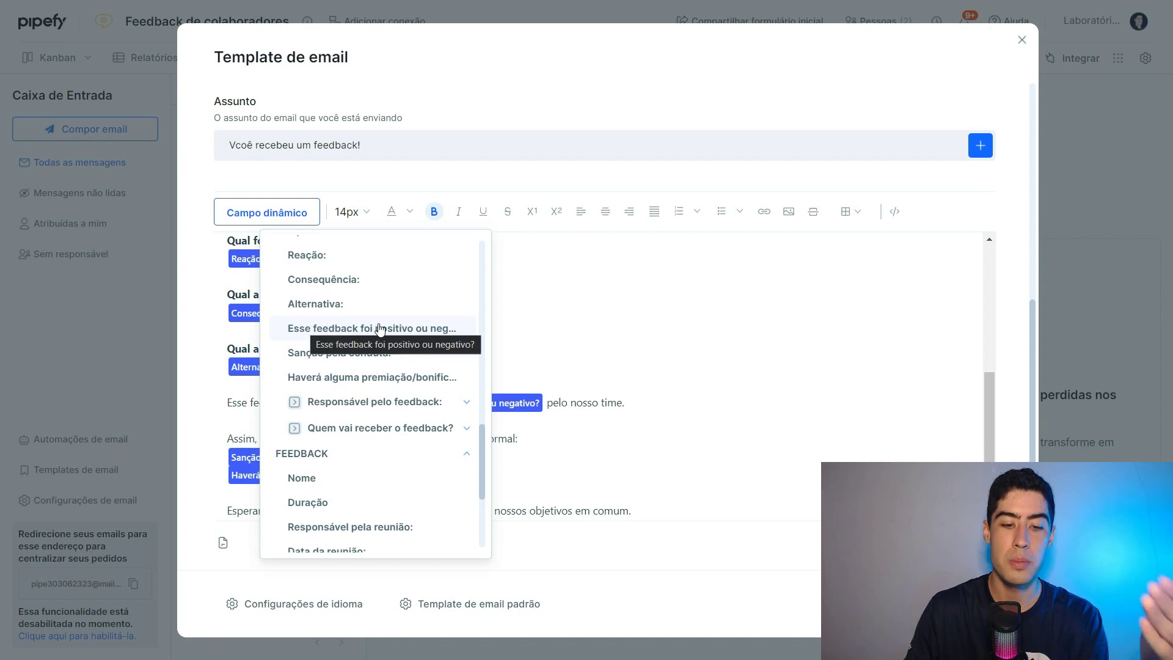
pyautogui.click(562, 400)
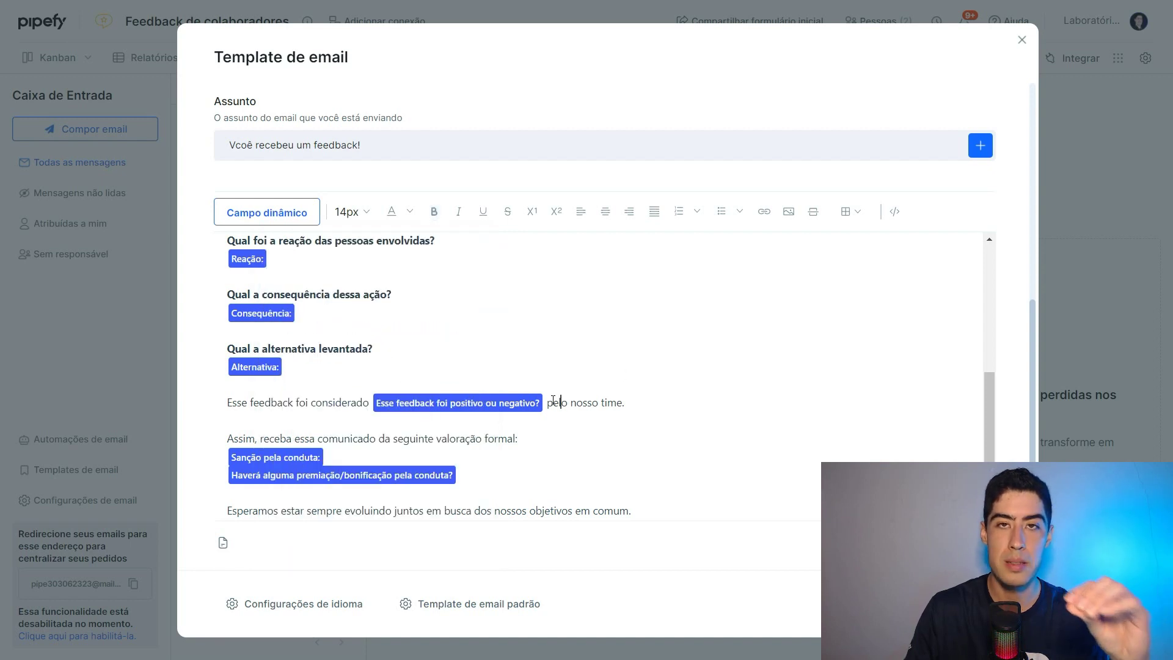
pyautogui.scroll(-1, 342, 406)
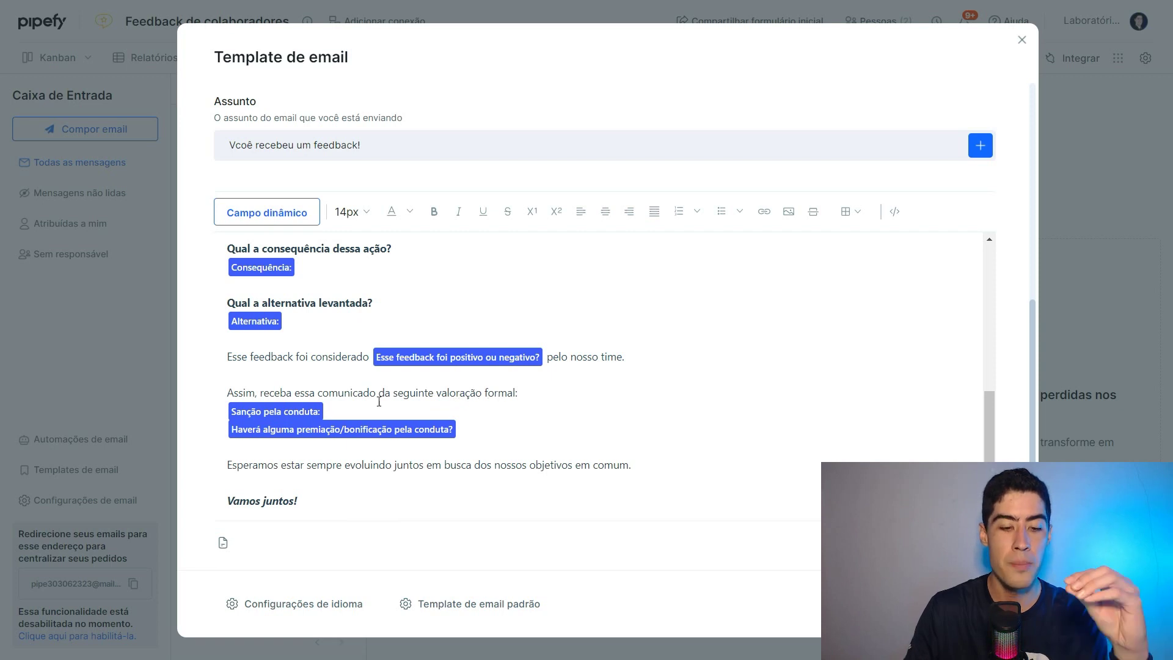
pyautogui.click(471, 426)
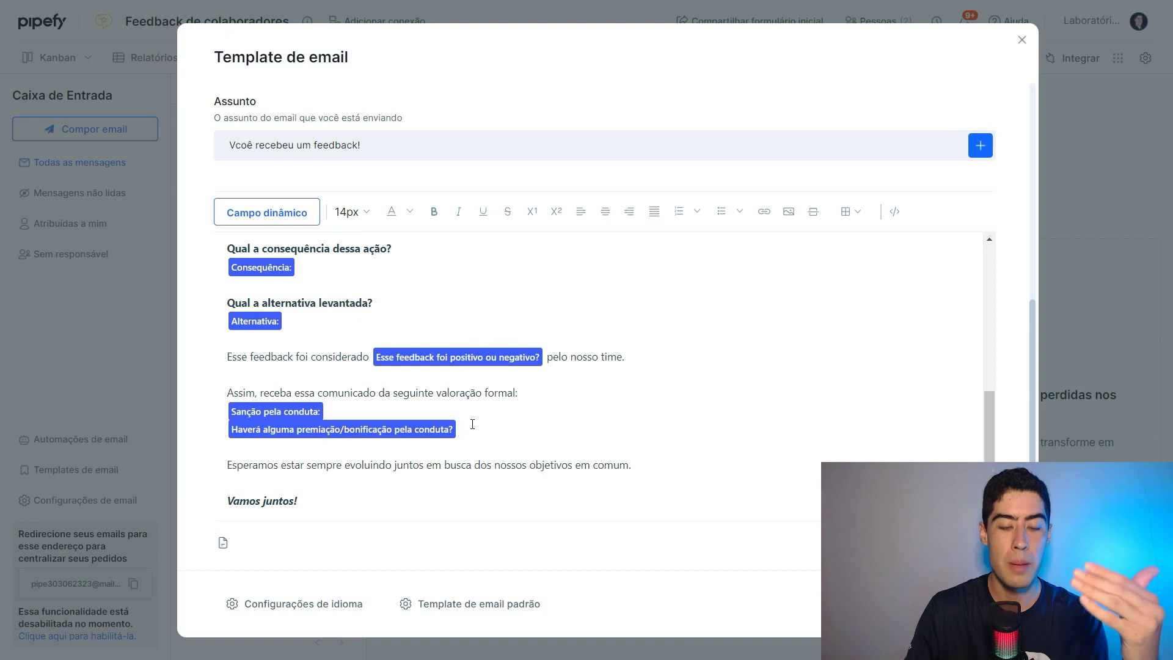
pyautogui.click(371, 403)
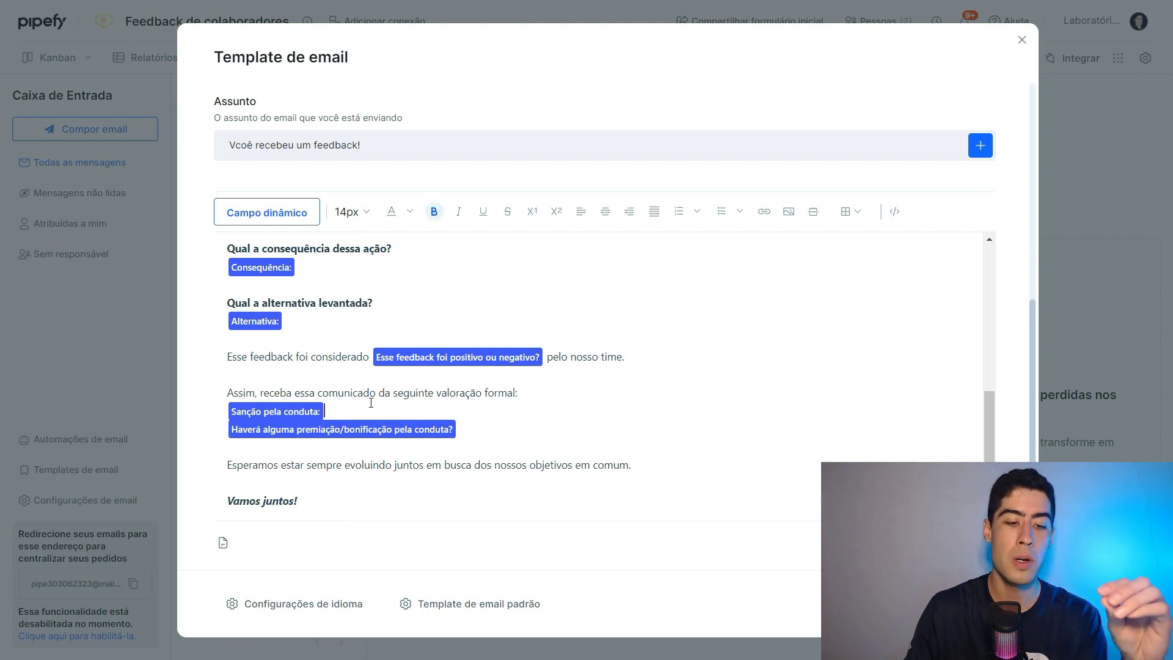
pyautogui.click(463, 425)
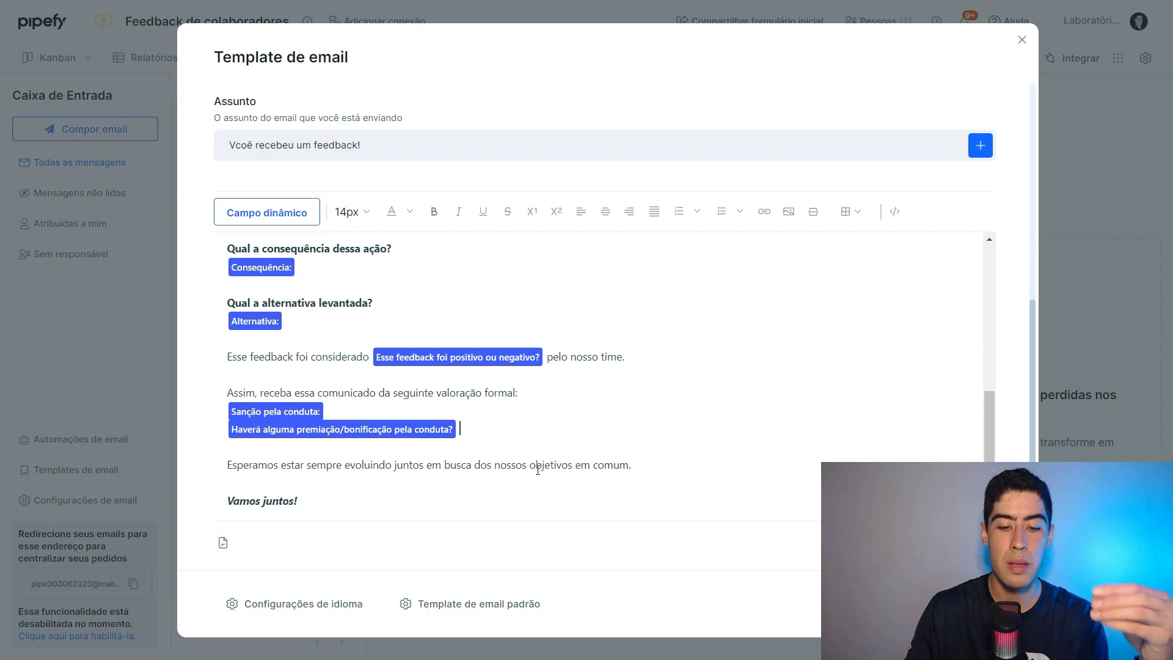
pyautogui.click(400, 516)
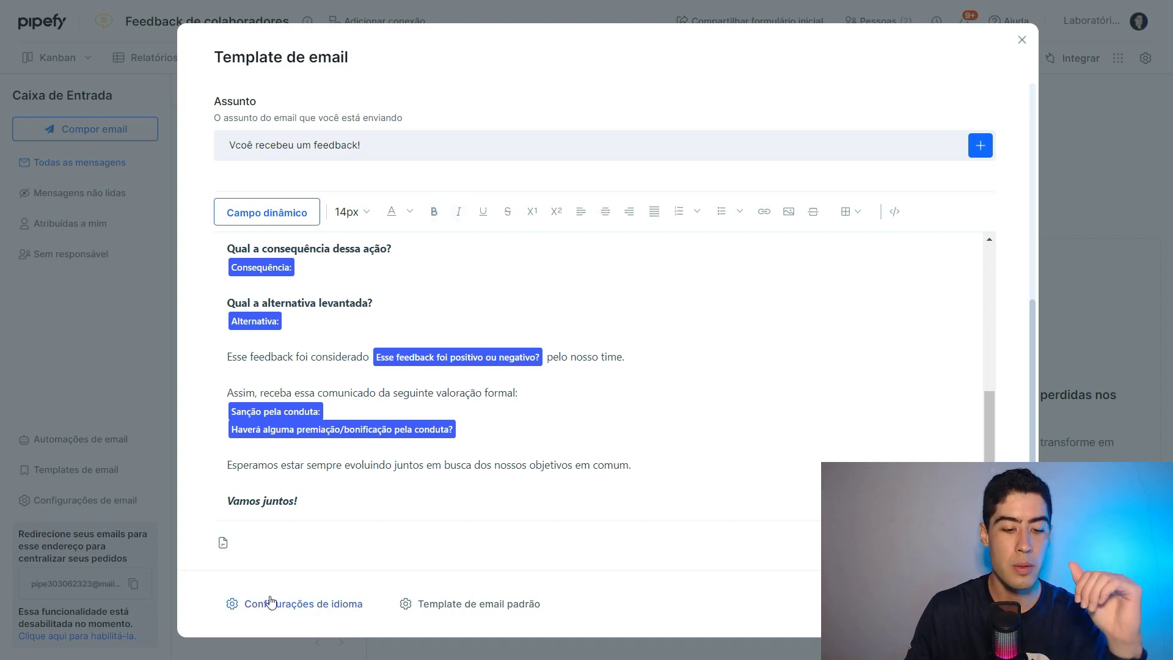
# Step: Set the template's language to Português (BR) and its time zone to (GMT-03:00) America/Sao_Paulo, and save the settings
pyautogui.click(286, 606)
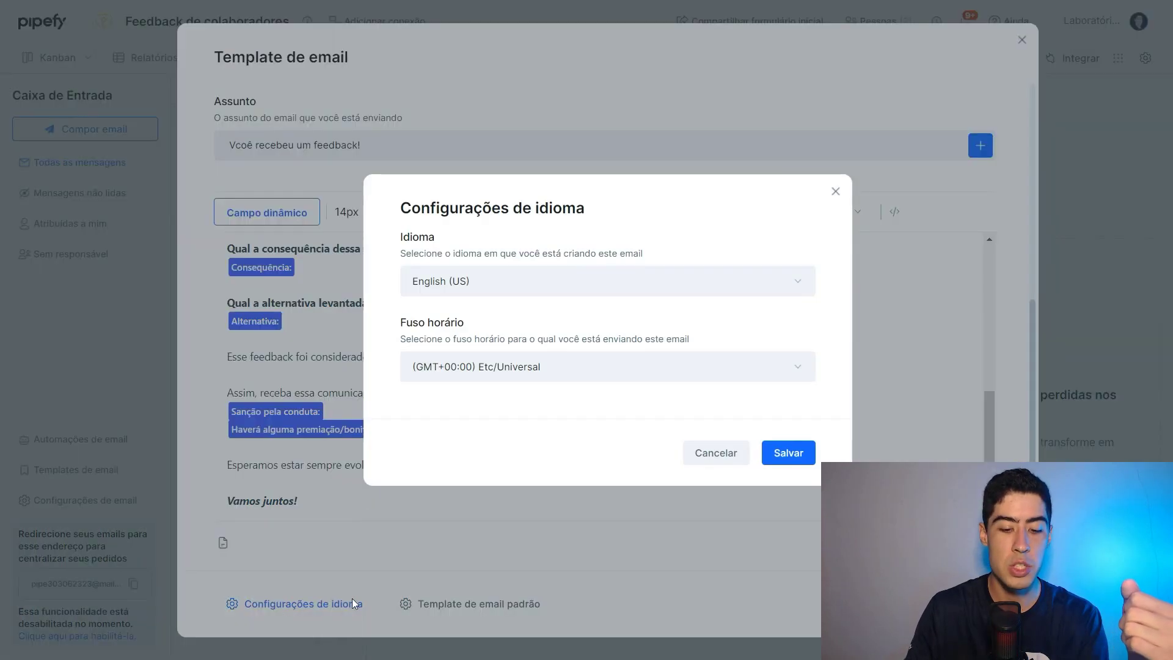
pyautogui.click(464, 287)
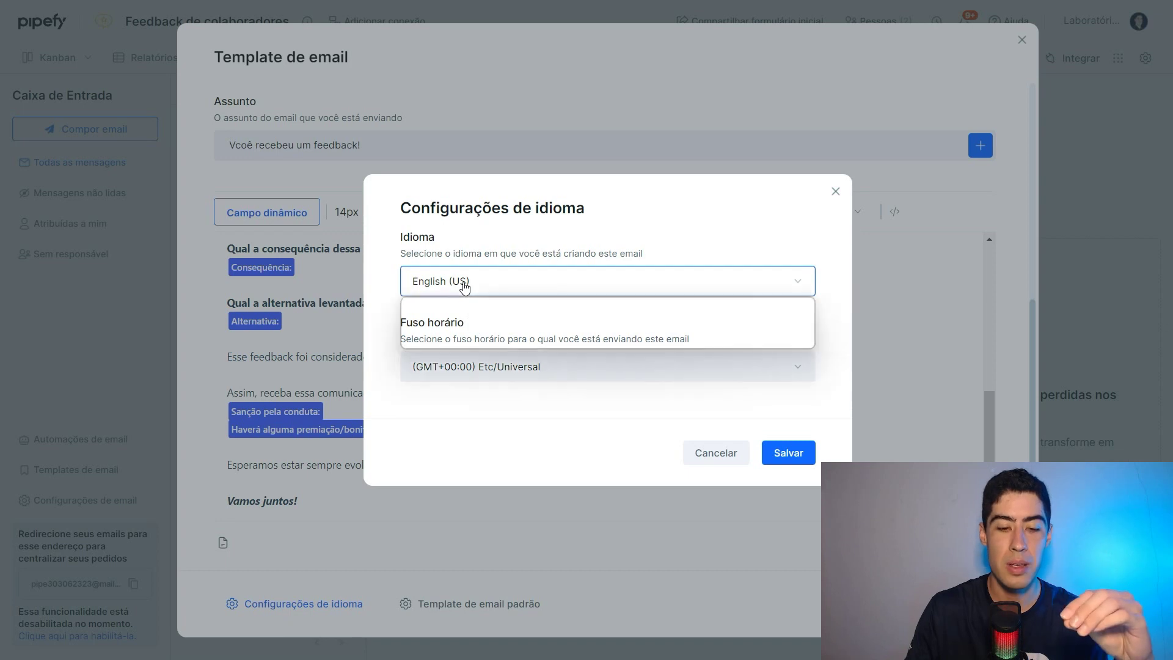
pyautogui.click(465, 330)
pyautogui.click(478, 365)
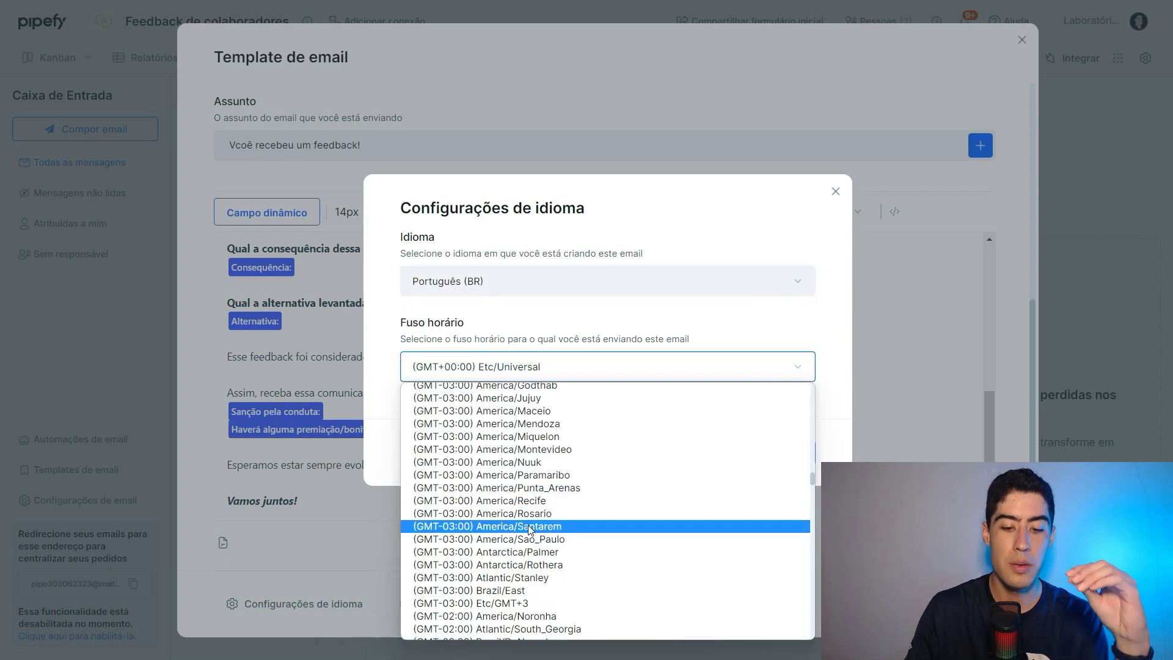
pyautogui.click(496, 539)
pyautogui.click(786, 452)
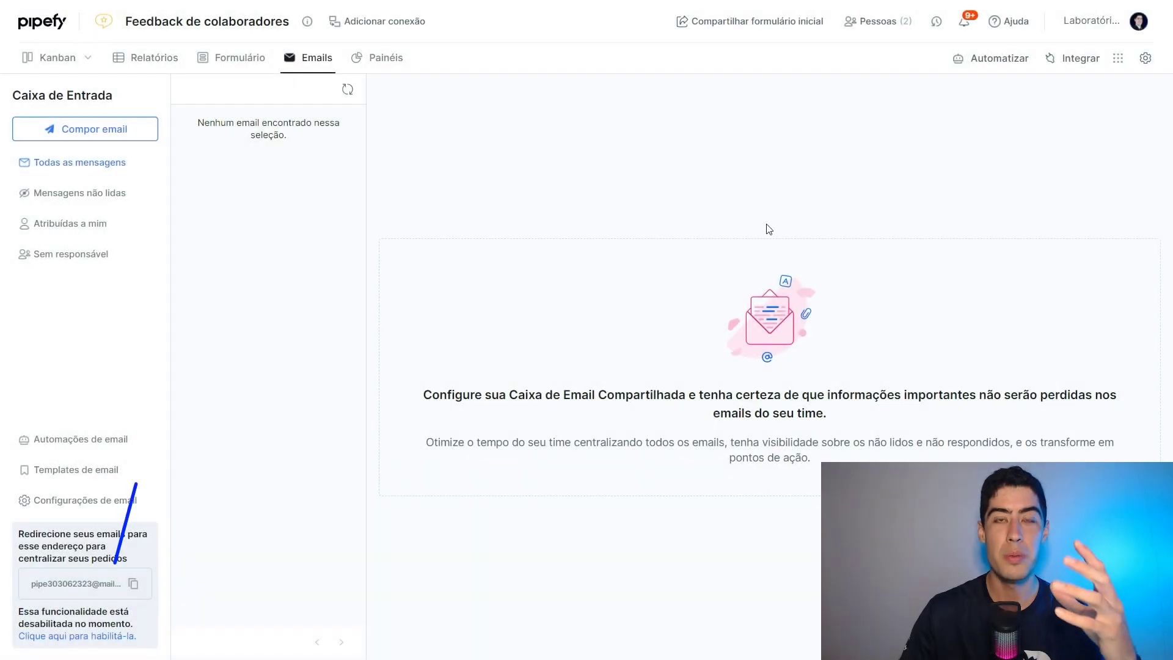
# Step: Create a new automation triggered when a card in the Feedback de colaboradores pipe enters the CONCLUÍDO phase
pyautogui.click(987, 61)
pyautogui.click(574, 561)
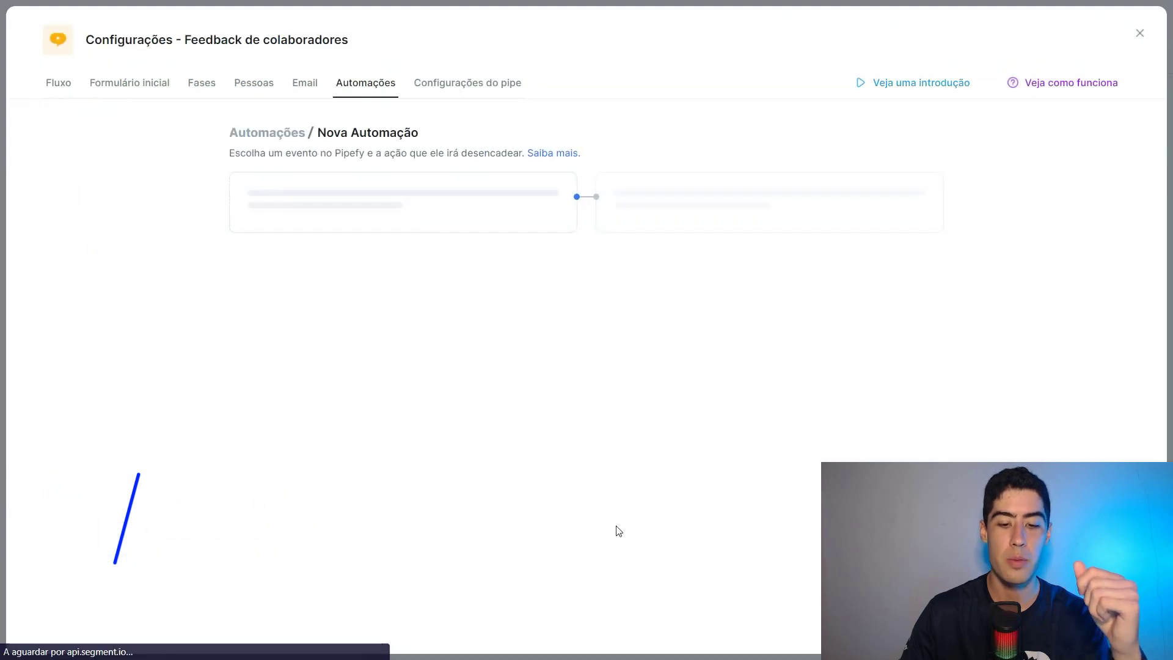
pyautogui.click(344, 241)
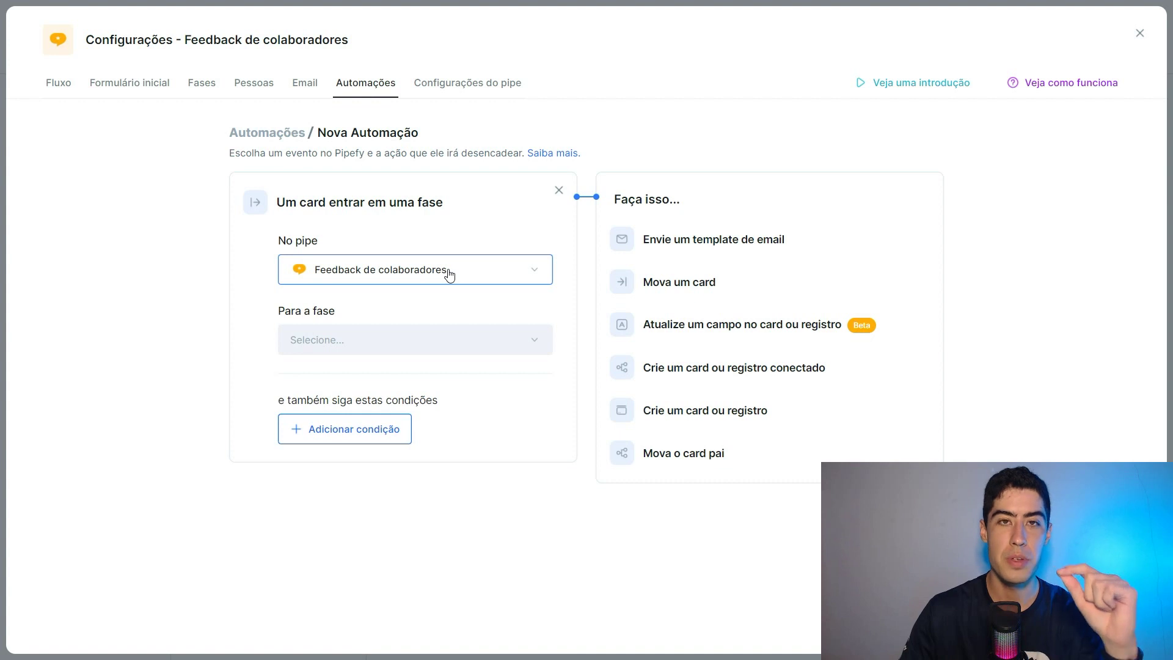
pyautogui.click(437, 335)
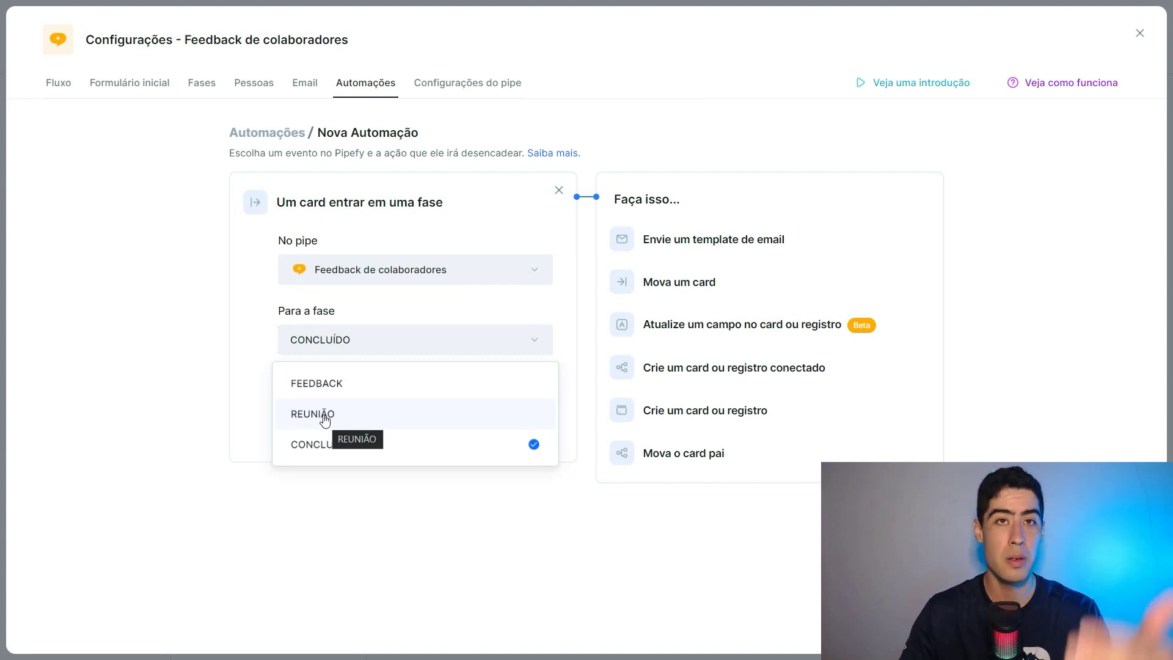
pyautogui.click(341, 453)
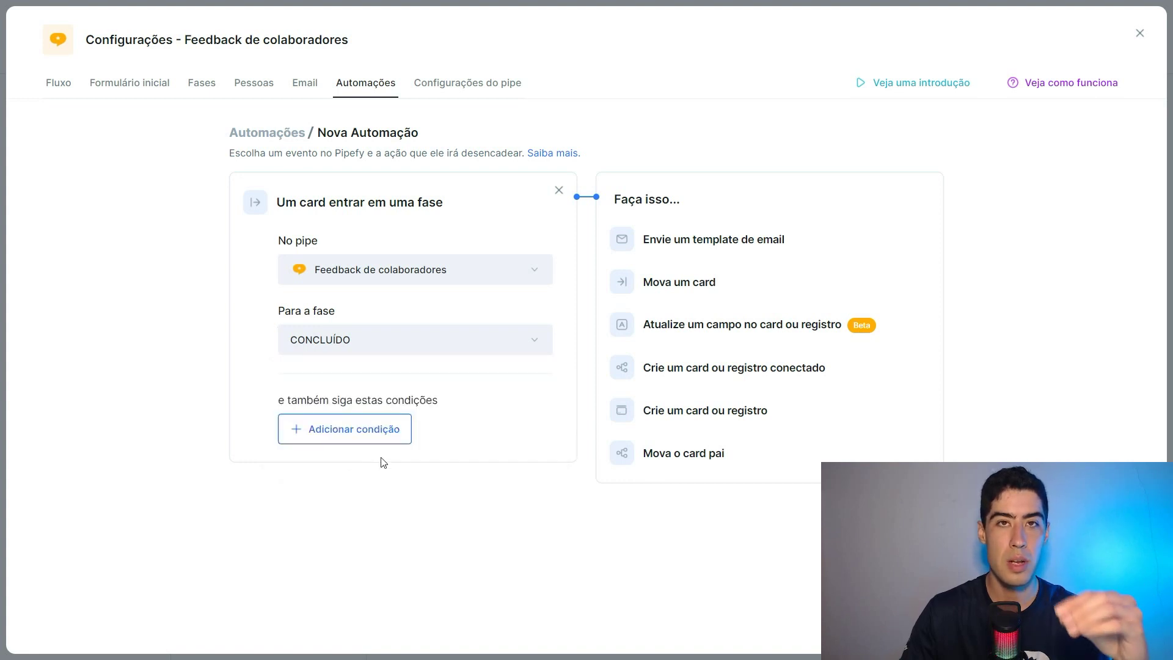
# Step: Make the automation send the email template "Feedback enviado para colaborador" and check the template preview
pyautogui.click(683, 243)
pyautogui.click(764, 270)
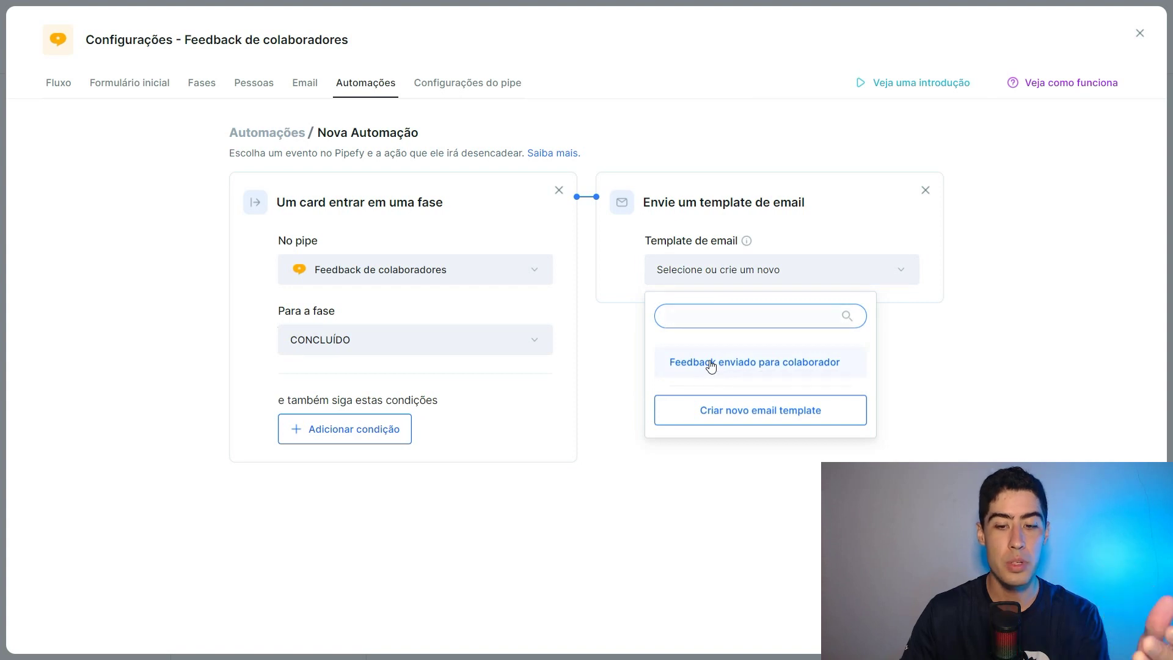
pyautogui.click(708, 364)
pyautogui.scroll(-4, 806, 324)
pyautogui.scroll(-3, 805, 332)
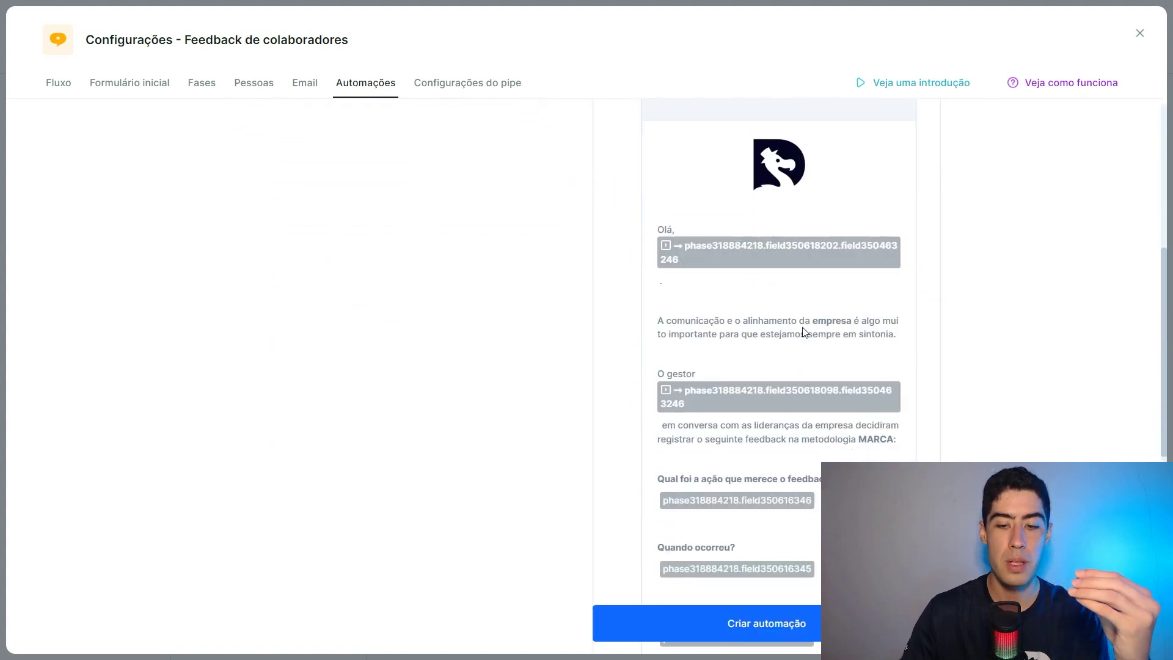
pyautogui.scroll(-9, 801, 251)
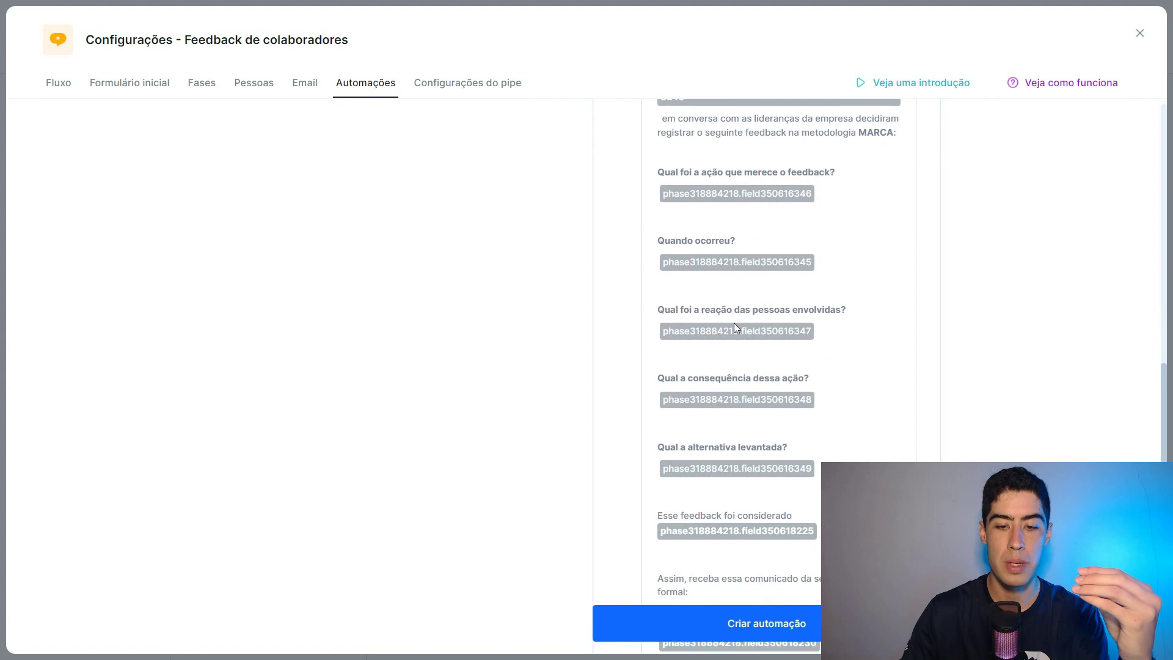
# Step: Create the automation and save it with the name "Feedback para colaborador"
pyautogui.click(736, 618)
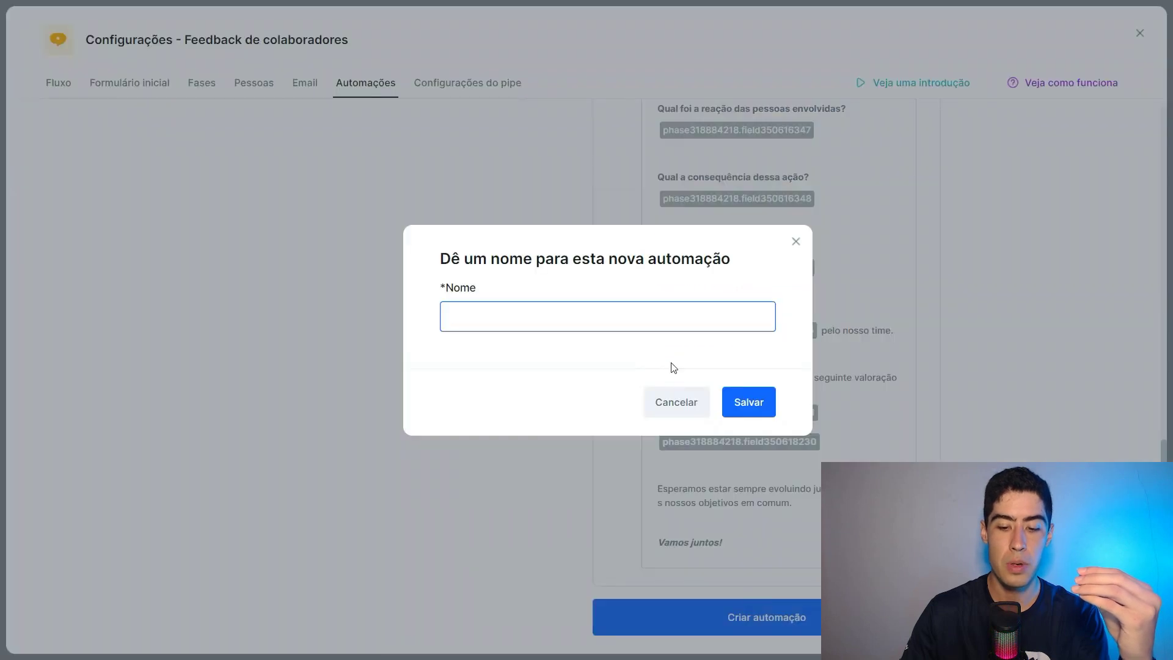
pyautogui.write('Feedback para colaborador')
pyautogui.click(746, 400)
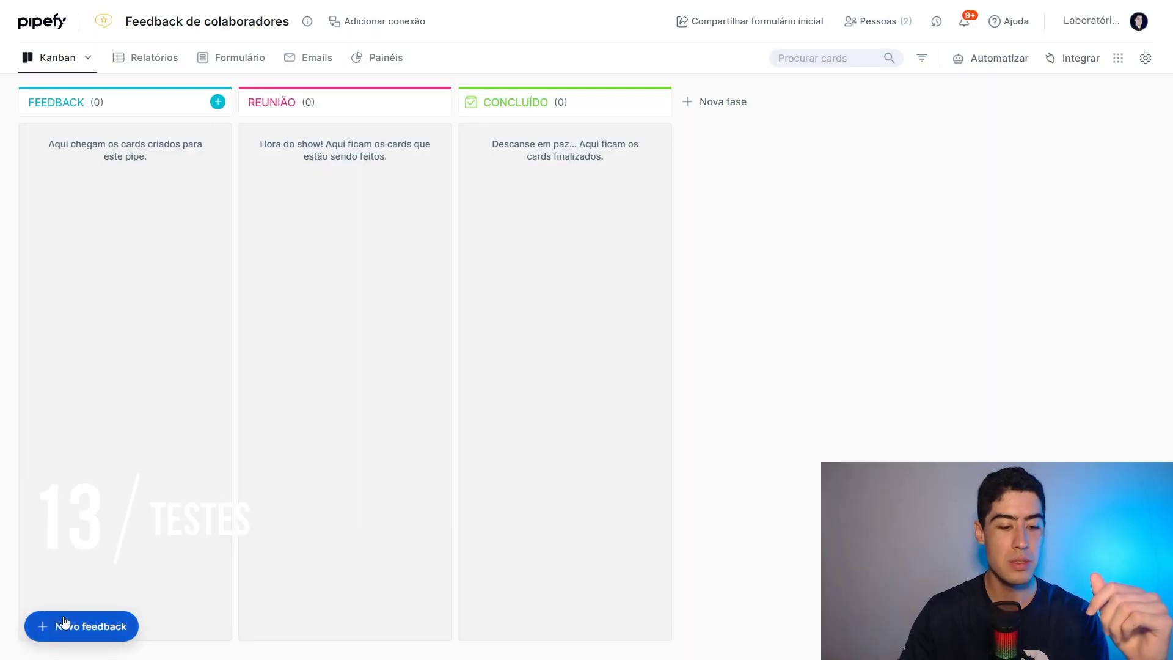
# Step: Start a new feedback card and select the same collaborator record as the one responsible for the feedback and as its recipient
pyautogui.click(64, 624)
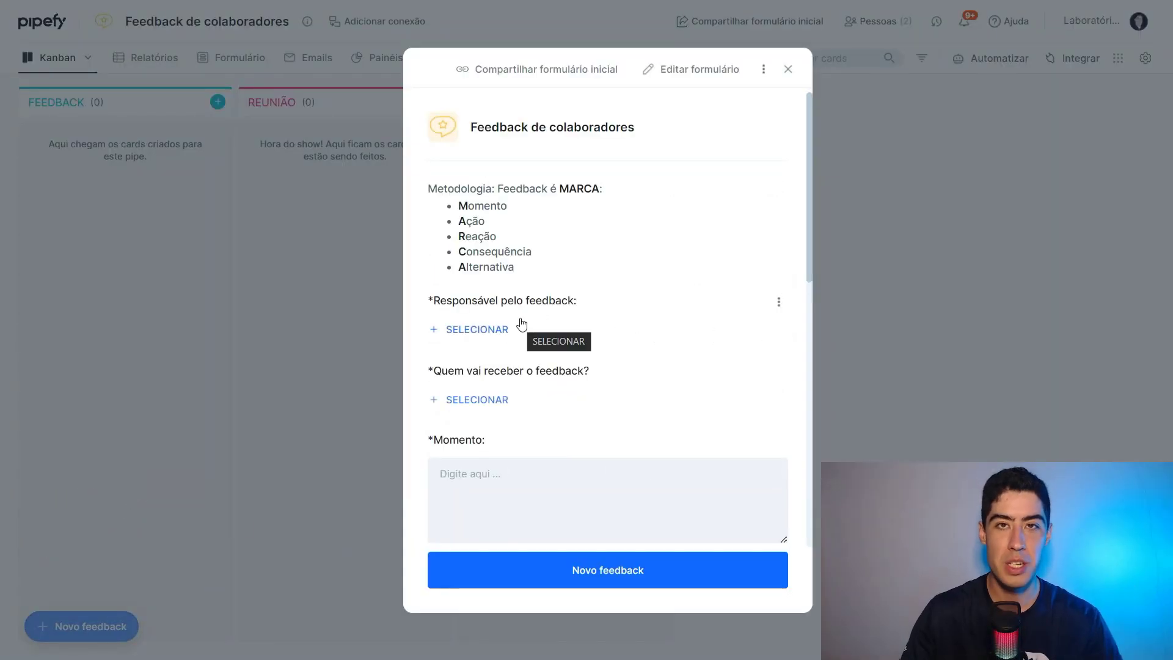
pyautogui.scroll(-1, 584, 324)
pyautogui.click(468, 257)
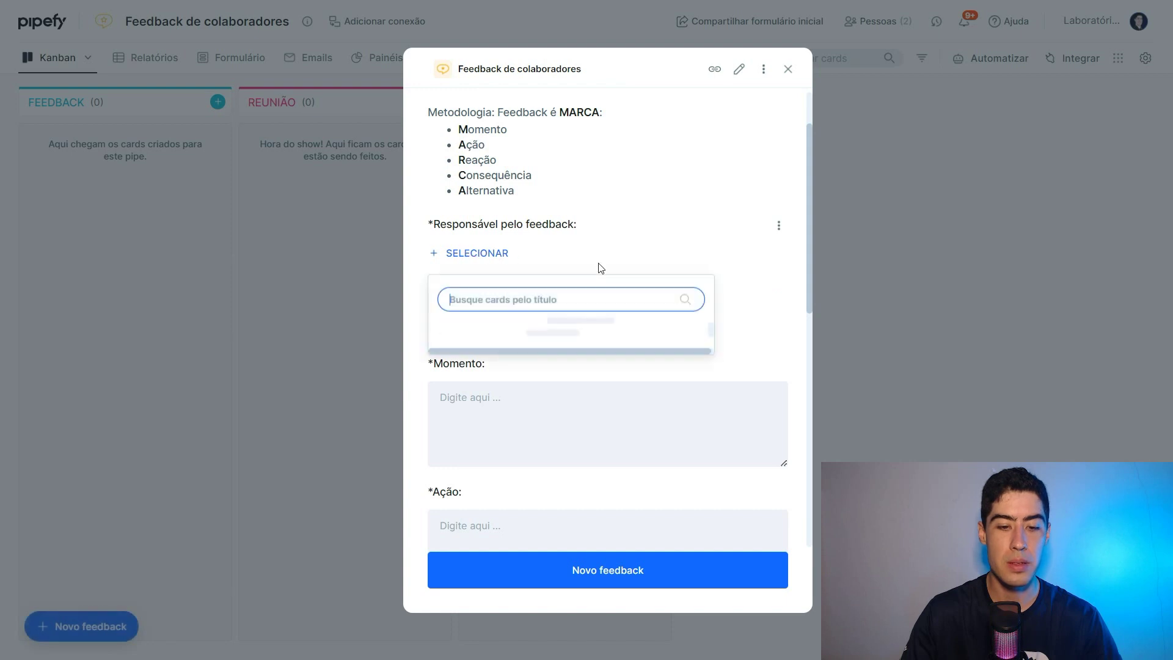
pyautogui.click(538, 386)
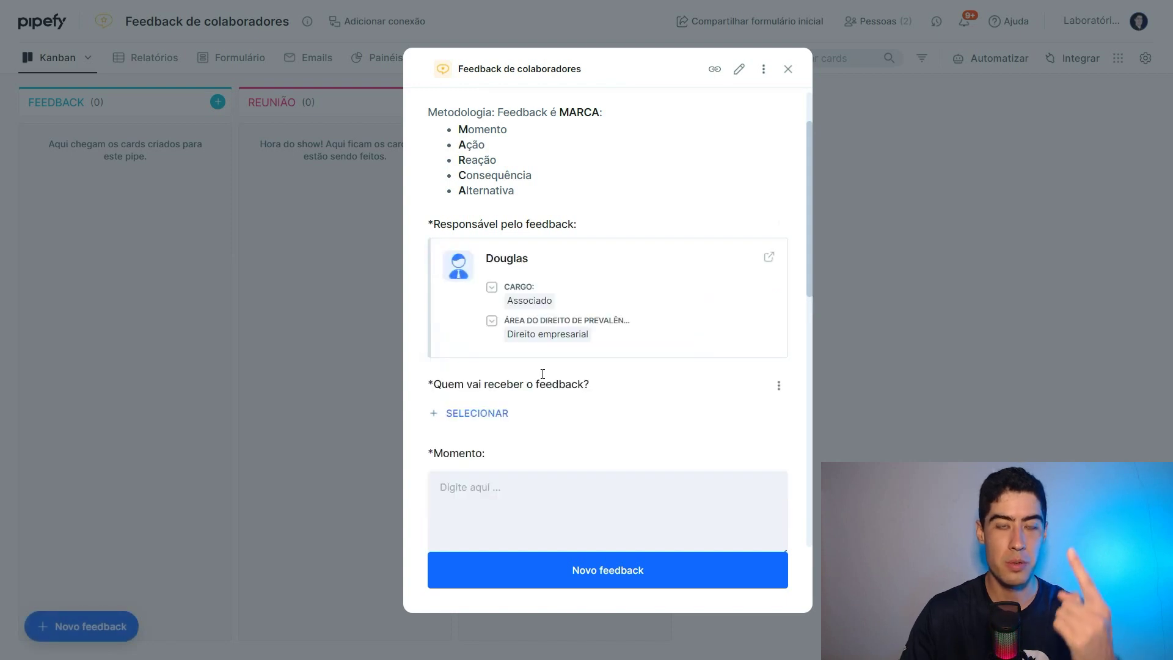
pyautogui.scroll(-1, 525, 391)
pyautogui.click(470, 336)
pyautogui.click(545, 438)
# Step: Fill the Momento, Ação, Reação, Consequência and Alternativa fields with "." as placeholder text
pyautogui.scroll(-3, 588, 366)
pyautogui.click(574, 318)
pyautogui.write('.')
pyautogui.click(542, 343)
pyautogui.write('.')
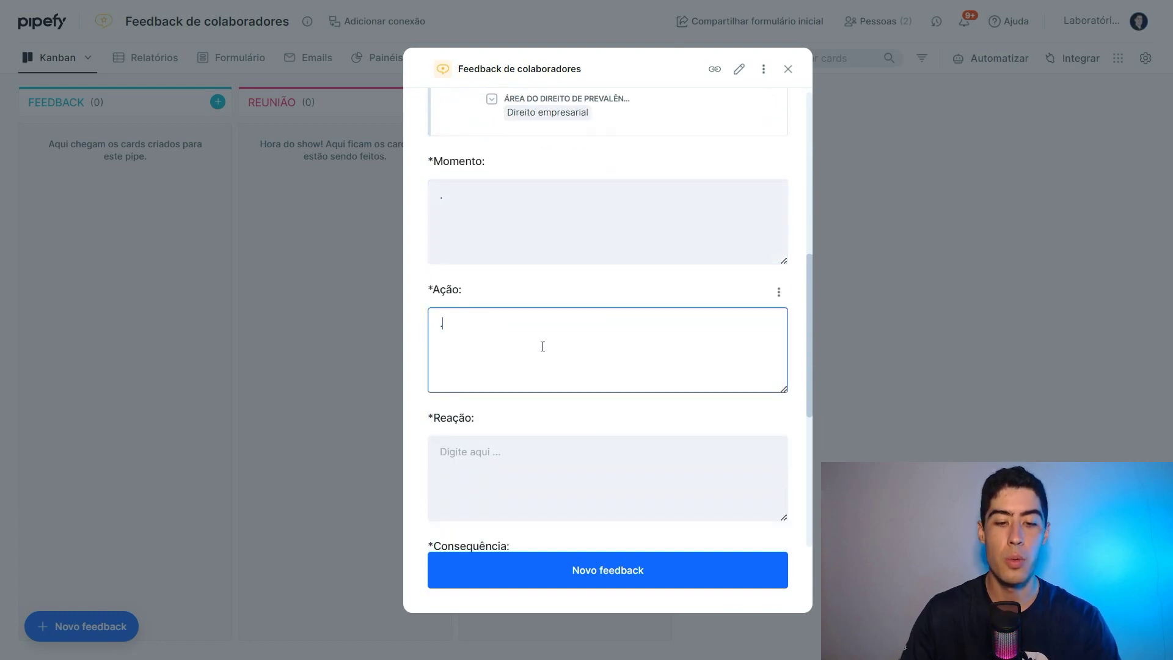
pyautogui.scroll(-3, 544, 345)
pyautogui.click(542, 342)
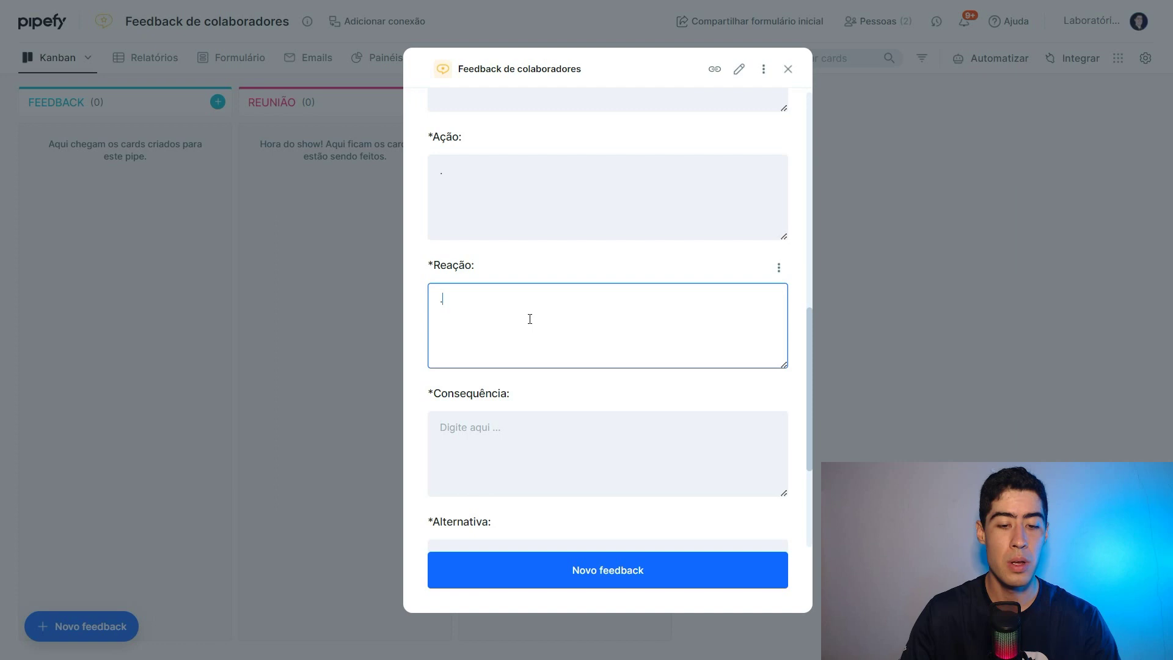
pyautogui.scroll(-2, 528, 319)
pyautogui.click(535, 294)
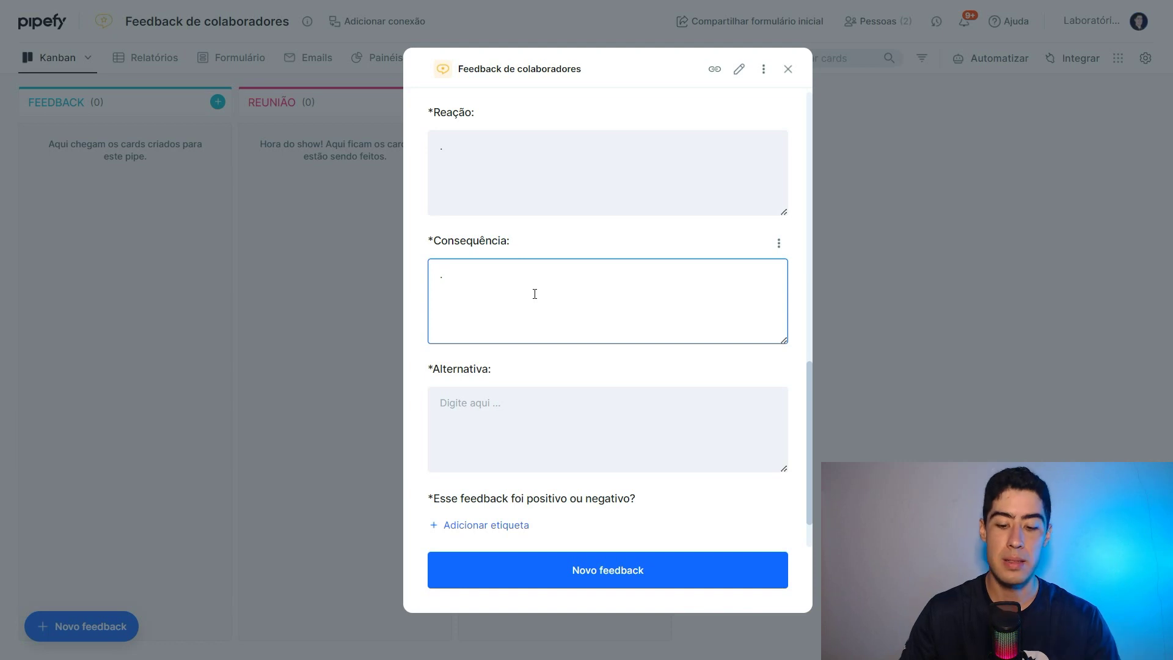
pyautogui.scroll(-1, 531, 329)
pyautogui.click(530, 364)
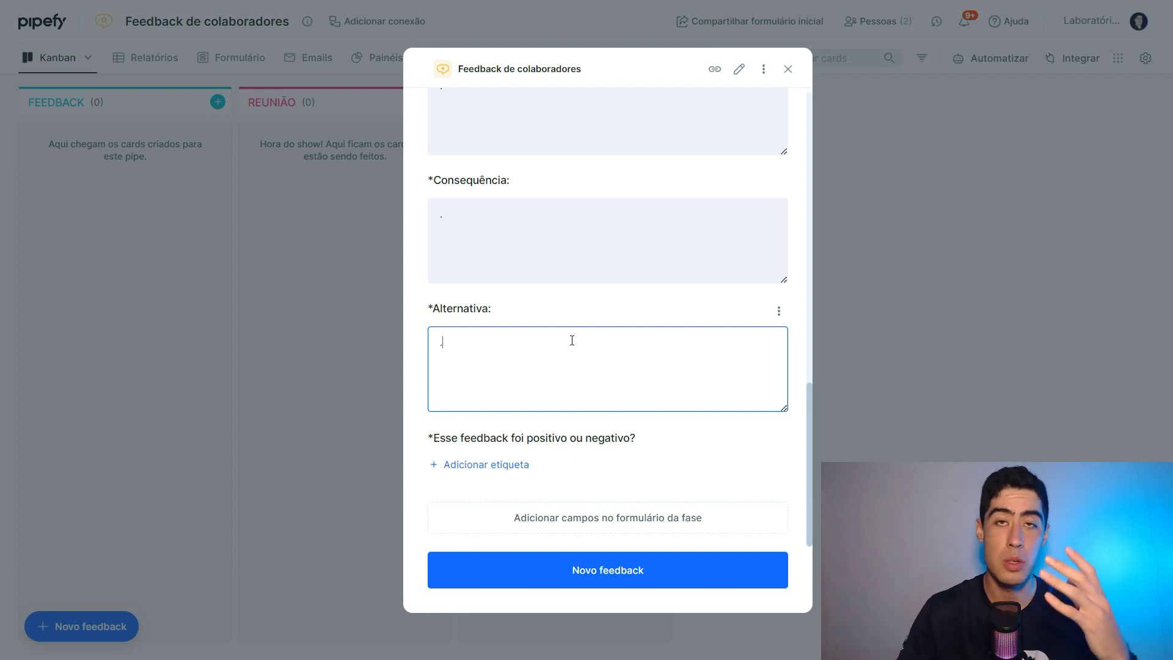
# Step: Try the POSITIVO label to check the conditional award/bonus question, and remove the label
pyautogui.click(476, 467)
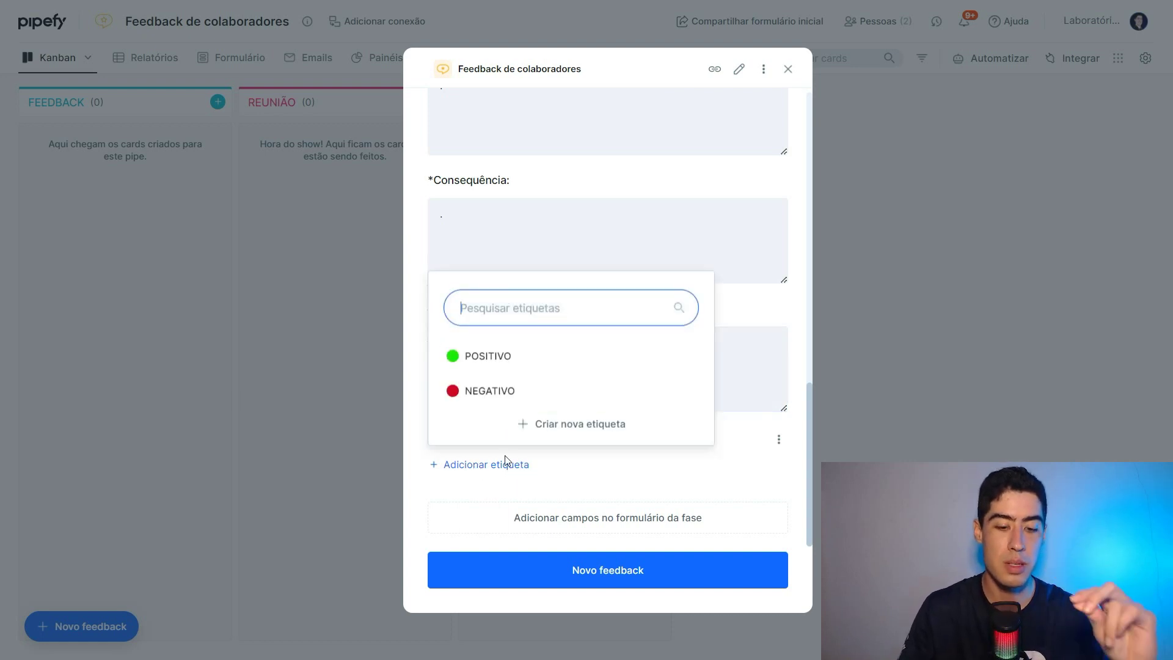
pyautogui.click(482, 362)
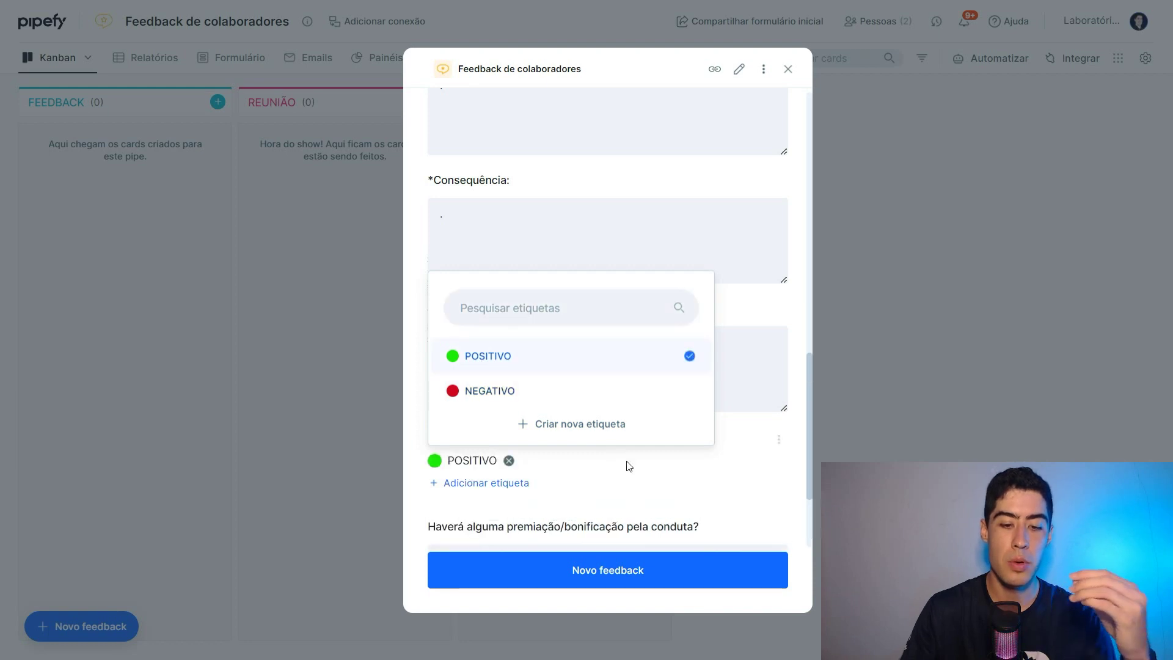
pyautogui.scroll(-3, 697, 440)
pyautogui.click(643, 431)
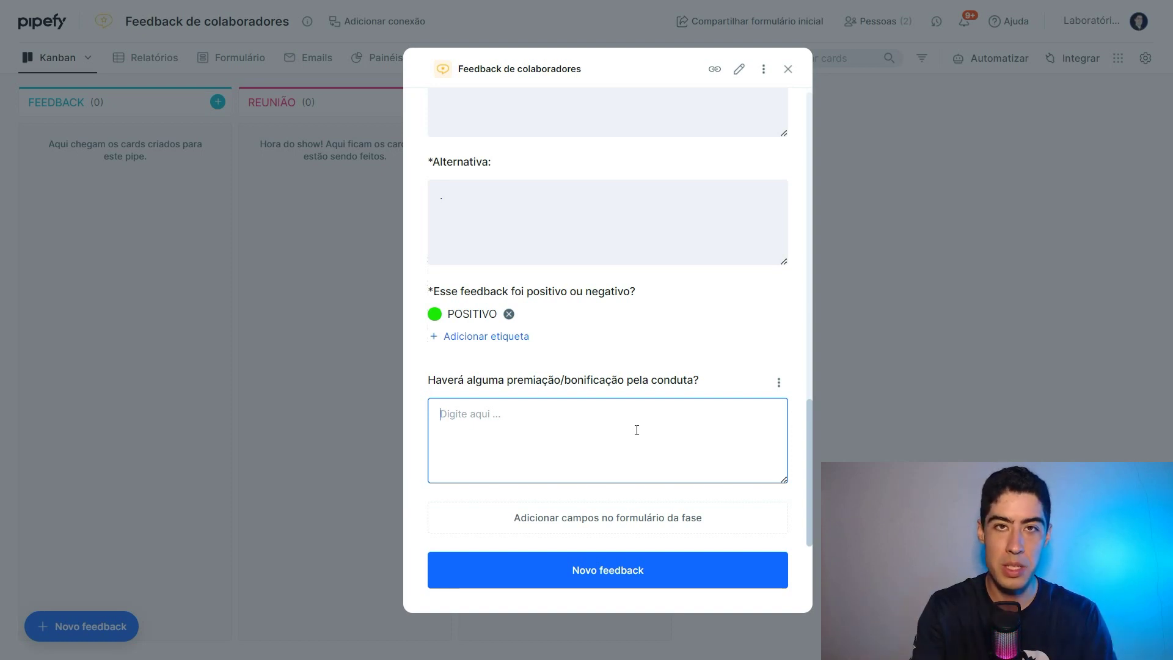
pyautogui.click(508, 313)
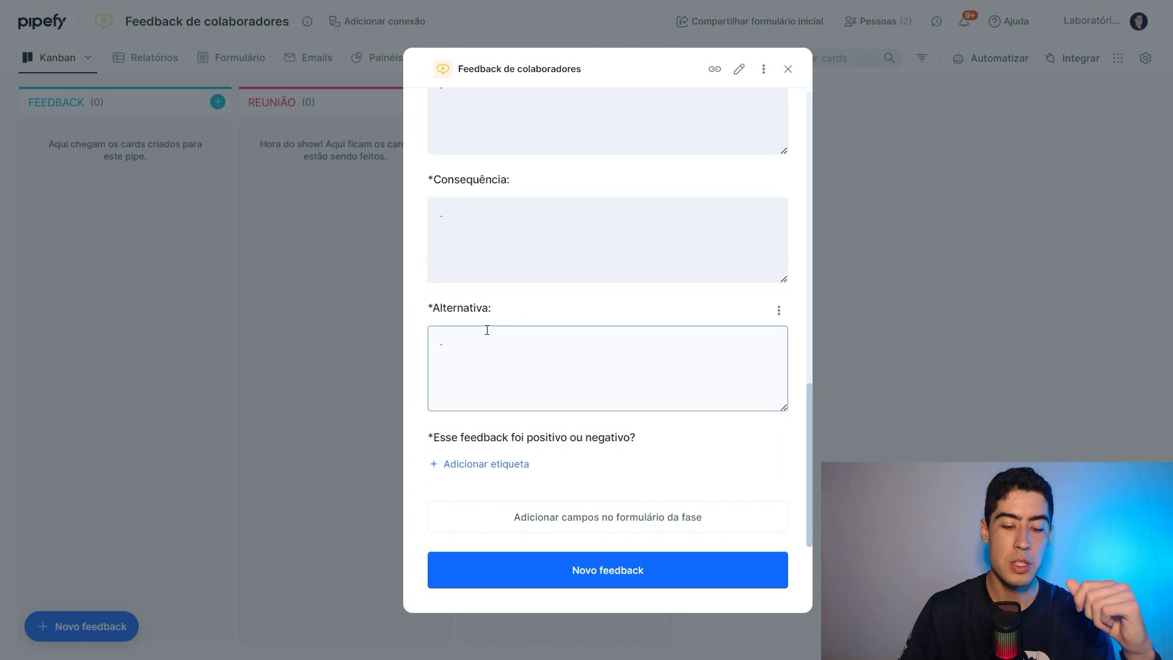
# Step: Label the feedback NEGATIVO with the sanction "Aviso de irregularidade" and create the card
pyautogui.click(489, 465)
pyautogui.click(530, 394)
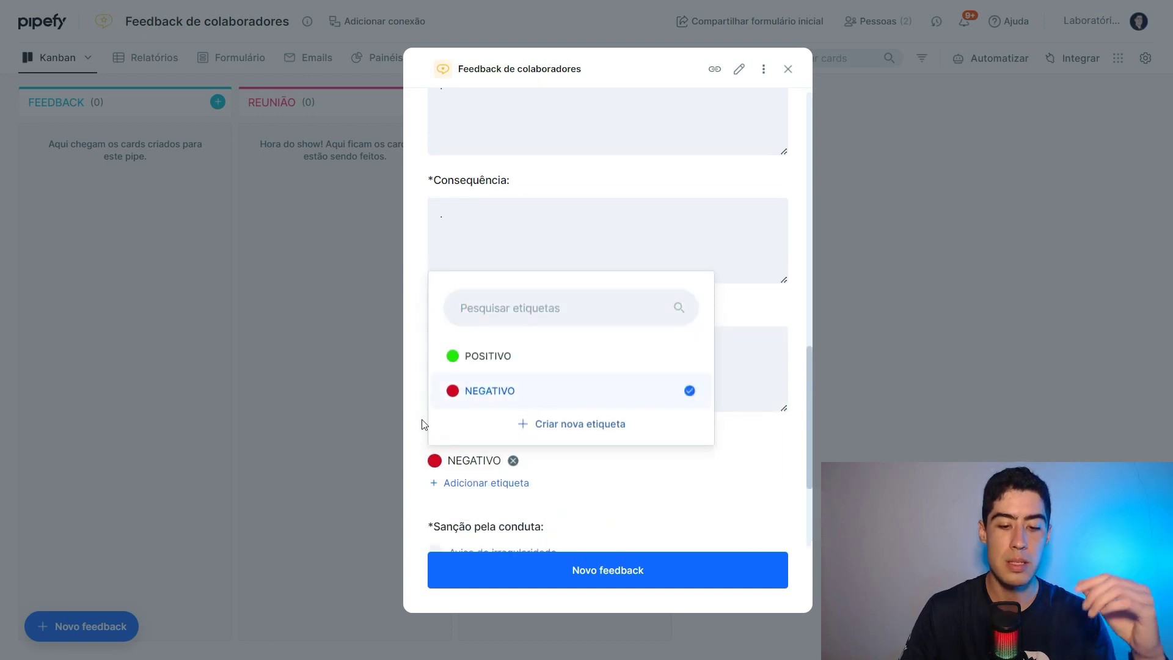
pyautogui.click(637, 397)
pyautogui.scroll(-3, 642, 400)
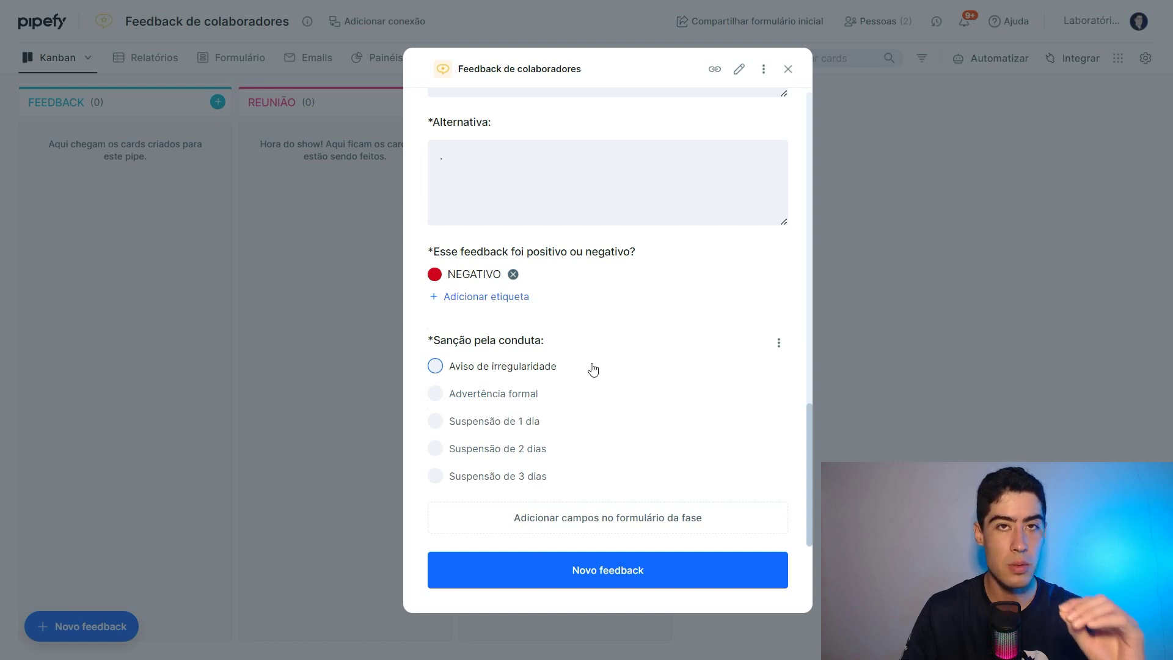
pyautogui.click(435, 367)
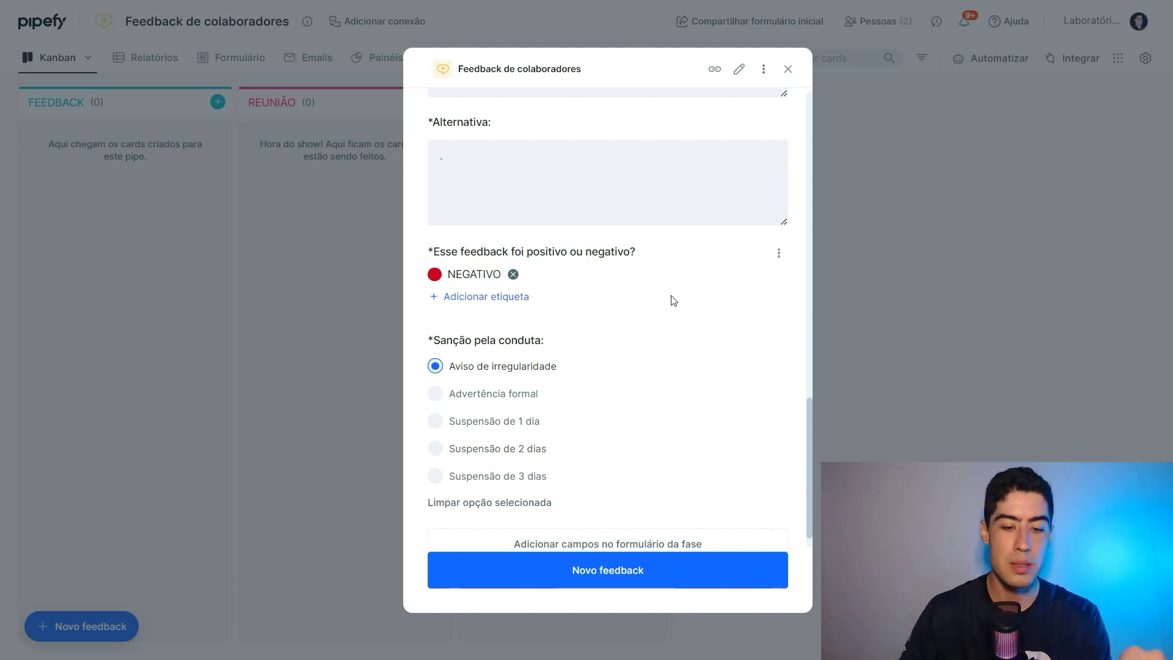
pyautogui.click(596, 565)
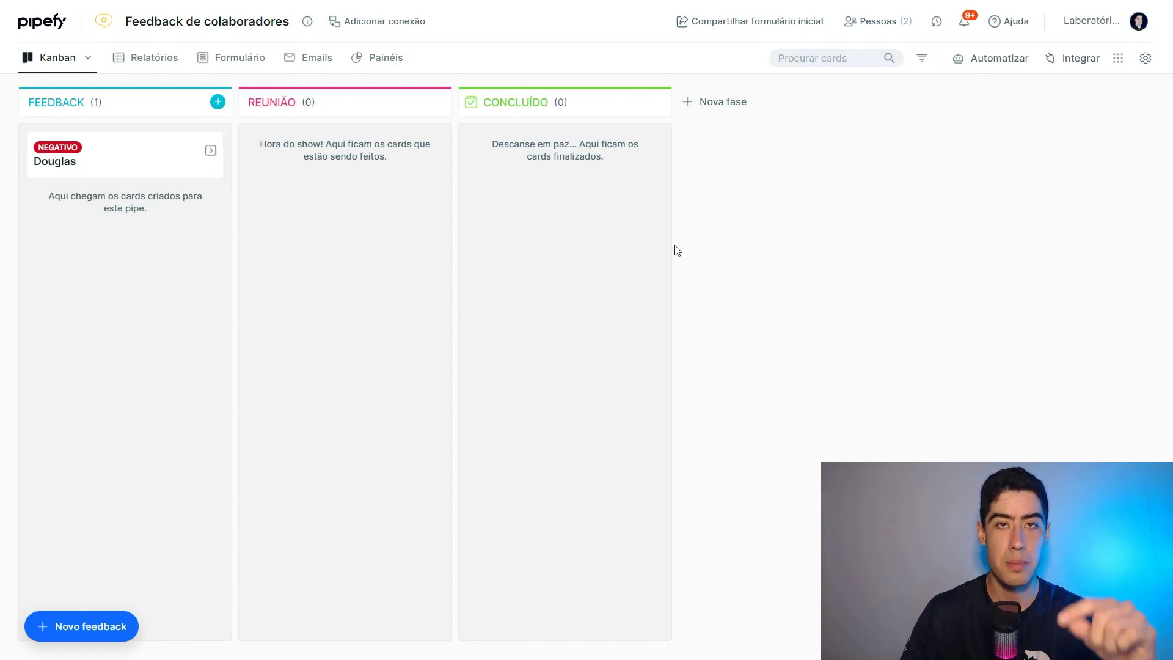
# Step: Add the "Responsável pelo feedback" field as the card subtitle in the pipe configuration and return to the board
pyautogui.click(1144, 57)
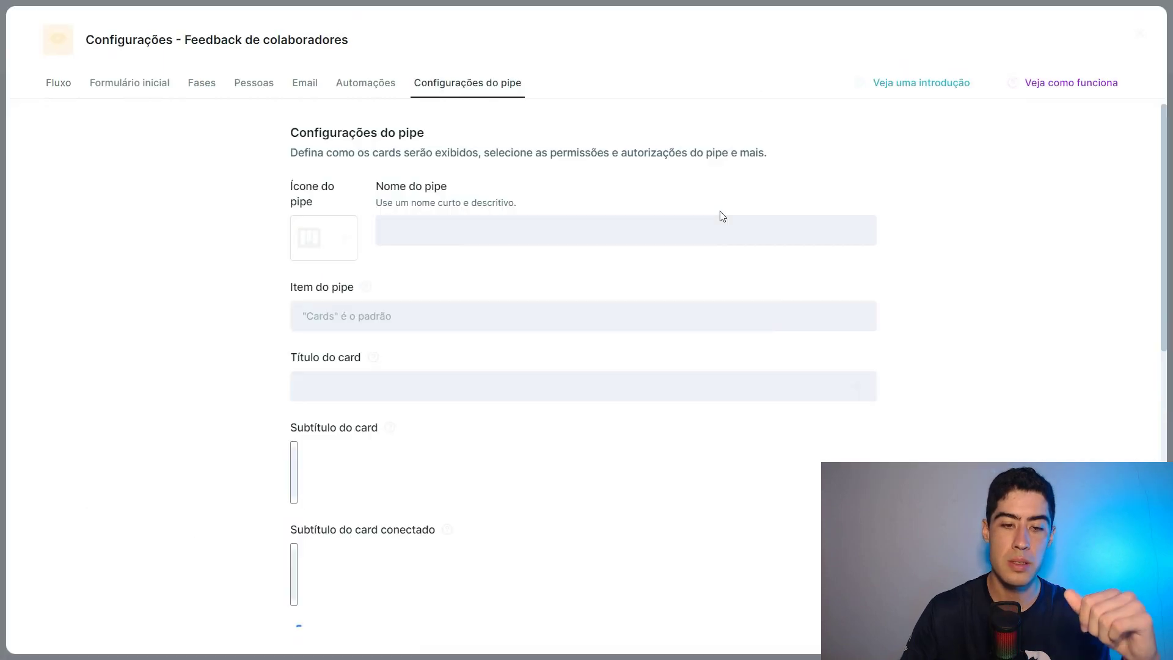
pyautogui.scroll(-1, 492, 346)
pyautogui.click(425, 376)
pyautogui.scroll(5, 443, 489)
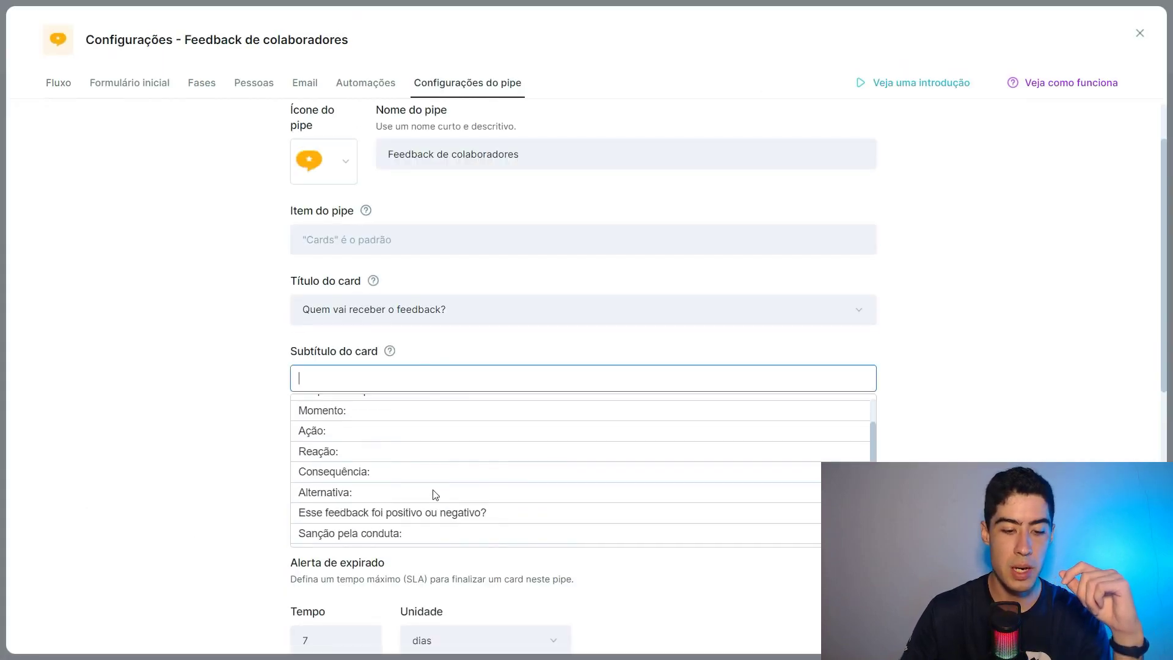
pyautogui.click(392, 452)
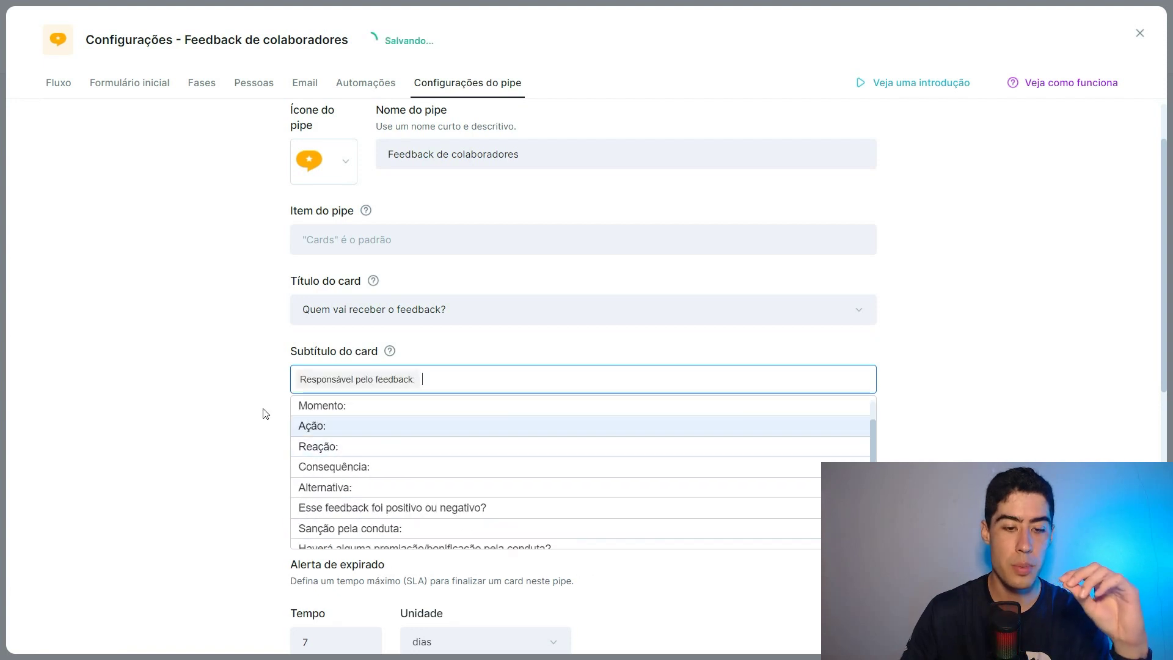
pyautogui.click(265, 411)
pyautogui.click(1140, 33)
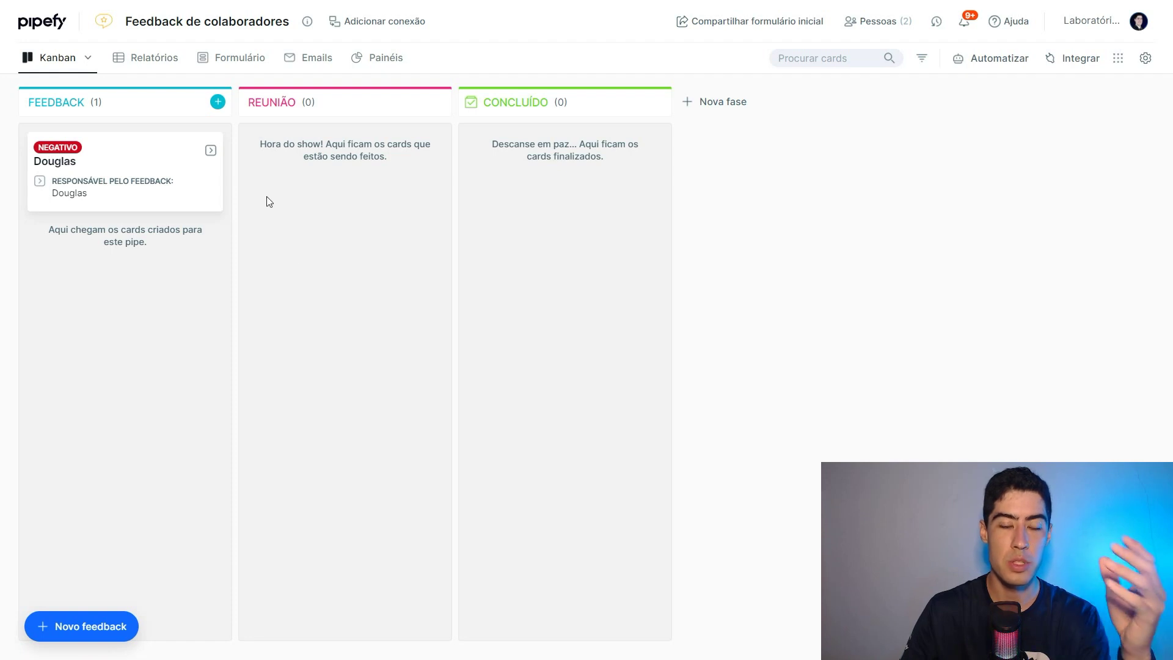
# Step: Create a second test feedback card labelled POSITIVO
pyautogui.click(59, 625)
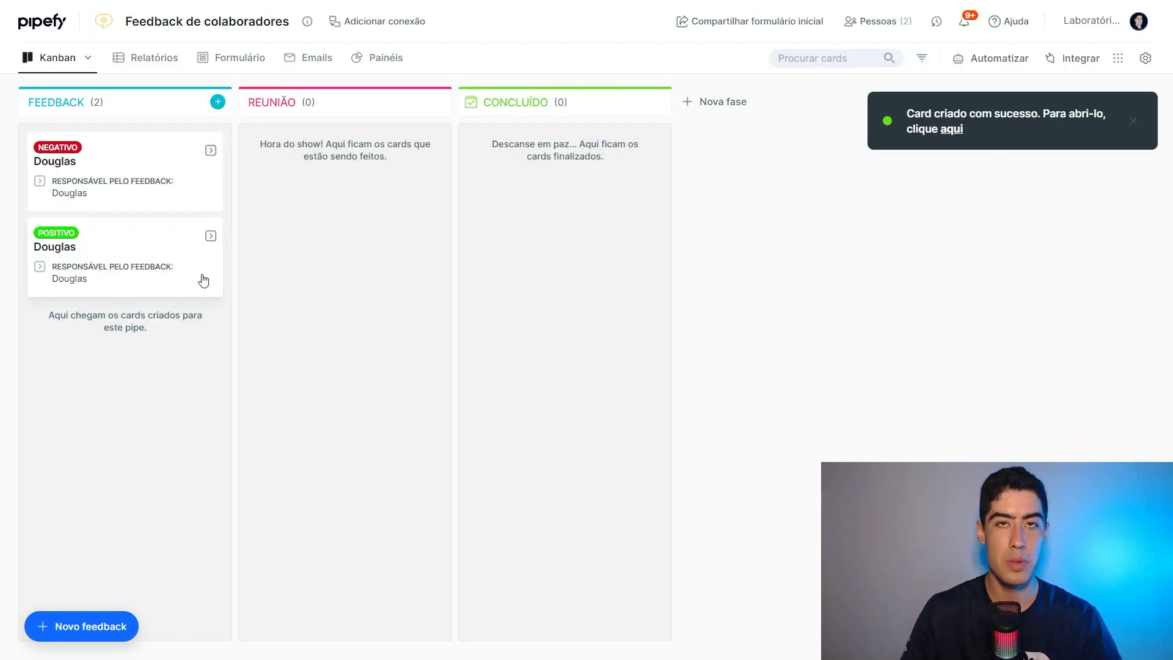
# Step: Assign the Pipefy user as meeting owner on the NEGATIVO card with the date 13/03/2023, and move the card to REUNIÃO
pyautogui.click(149, 165)
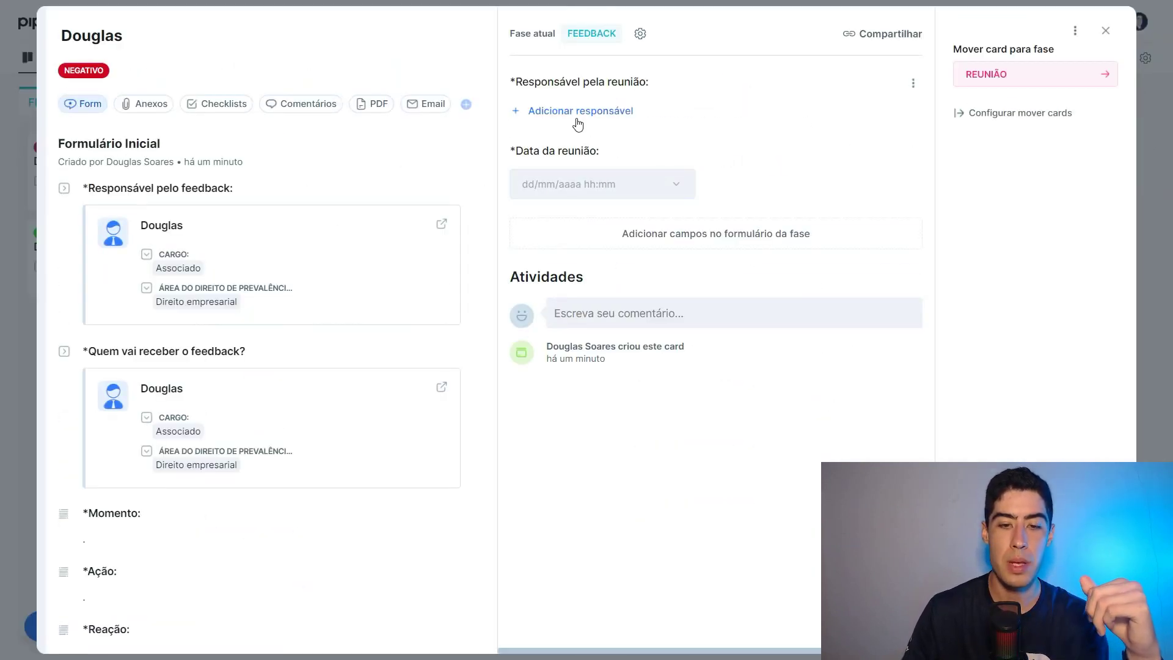
pyautogui.click(577, 113)
pyautogui.click(600, 242)
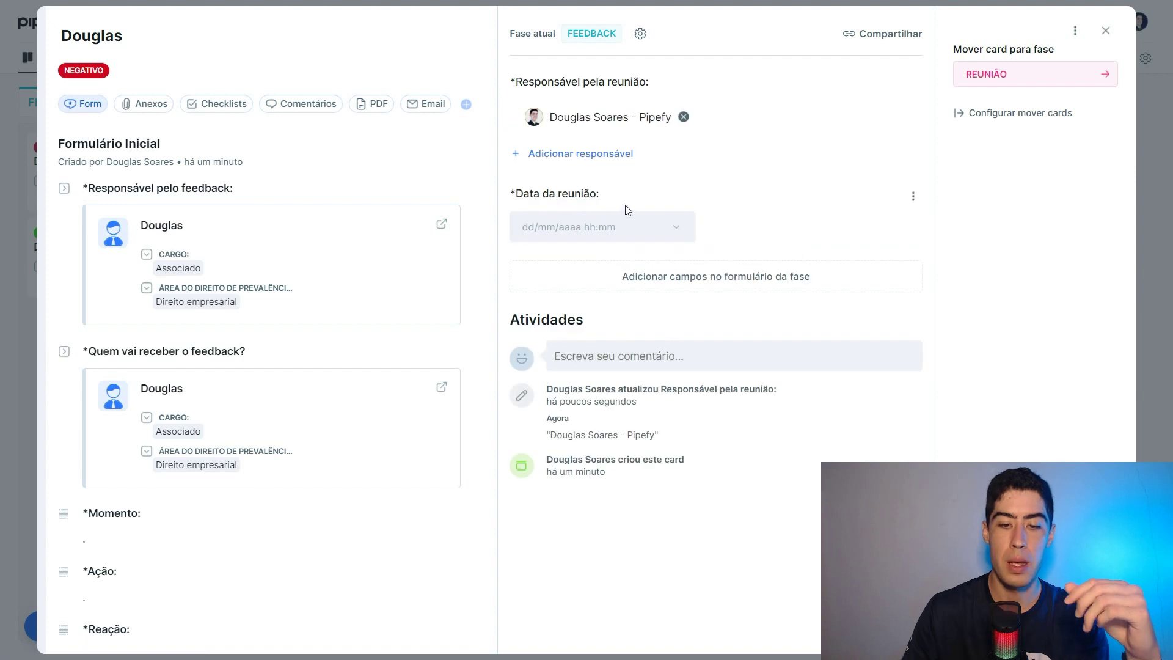
pyautogui.click(617, 235)
pyautogui.click(560, 412)
pyautogui.click(993, 214)
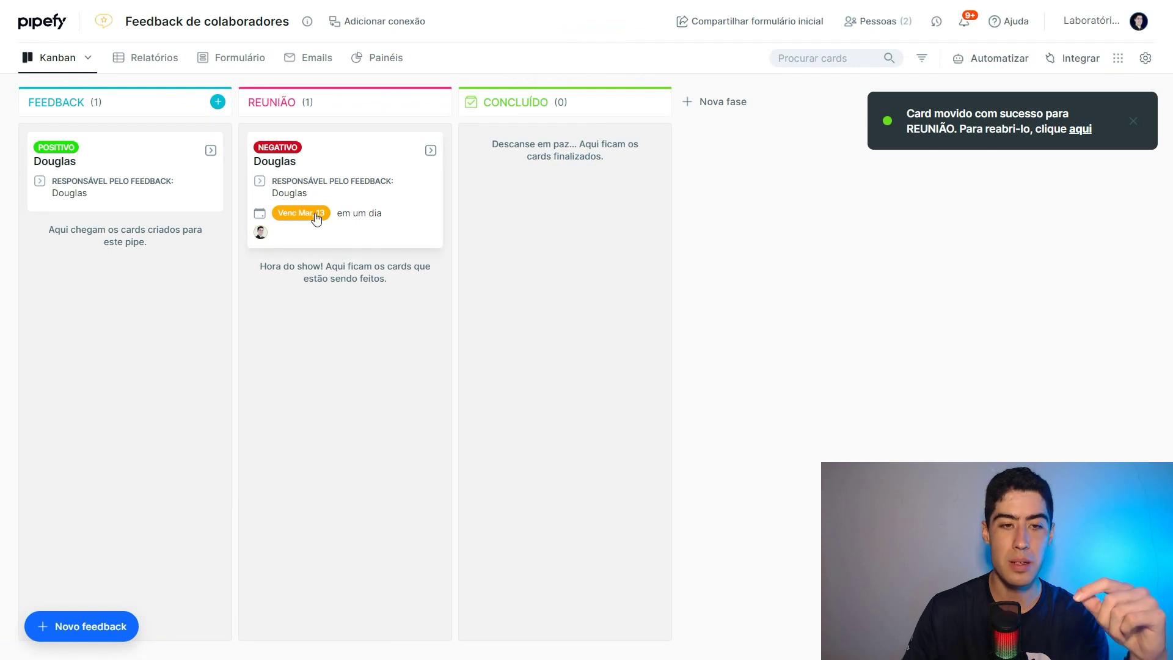
# Step: Give the POSITIVO card the same meeting owner and the date 13/03/2023 00:00, and move it to REUNIÃO
pyautogui.click(132, 163)
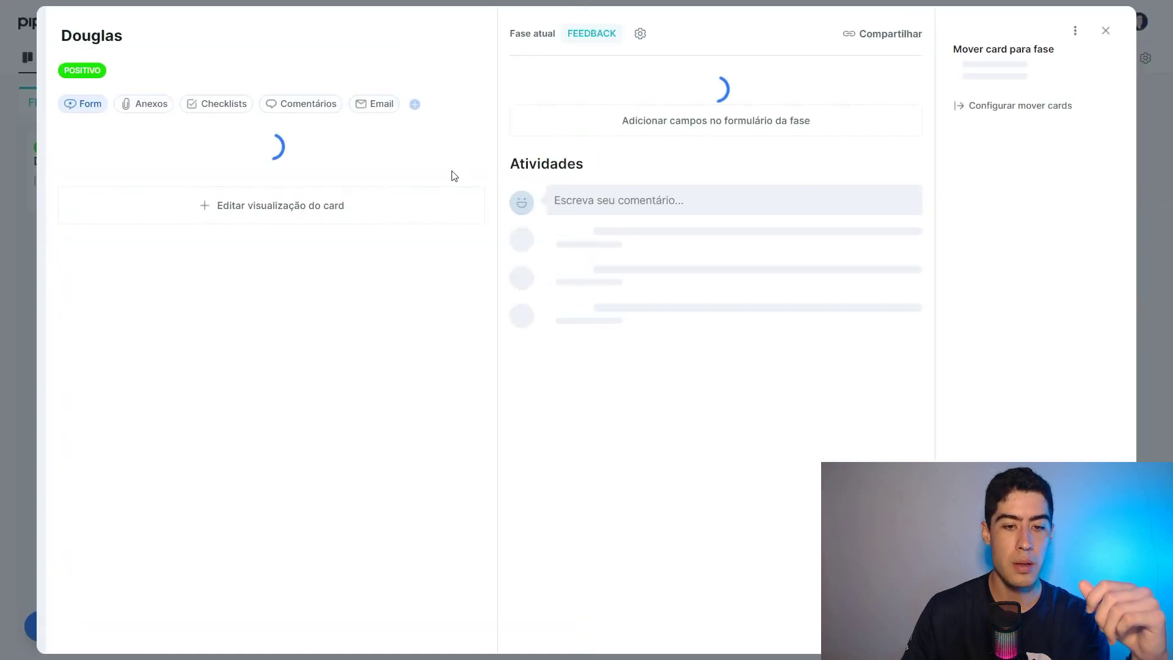
pyautogui.click(558, 112)
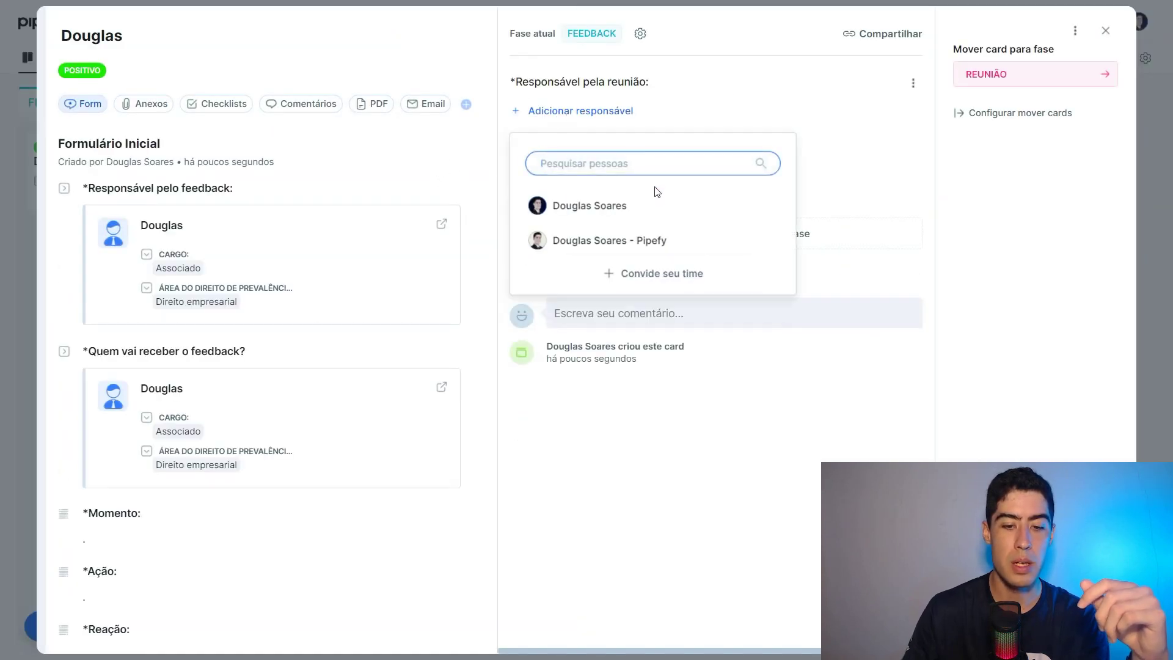
pyautogui.click(587, 240)
pyautogui.click(896, 236)
pyautogui.click(672, 227)
pyautogui.click(561, 411)
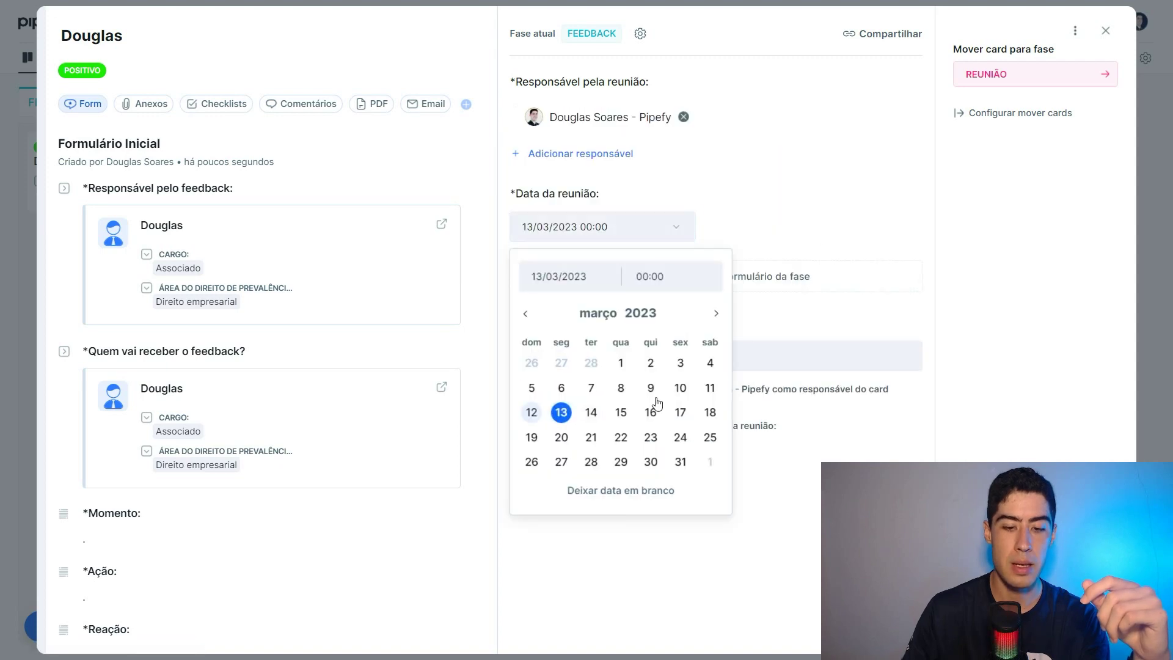
pyautogui.click(993, 76)
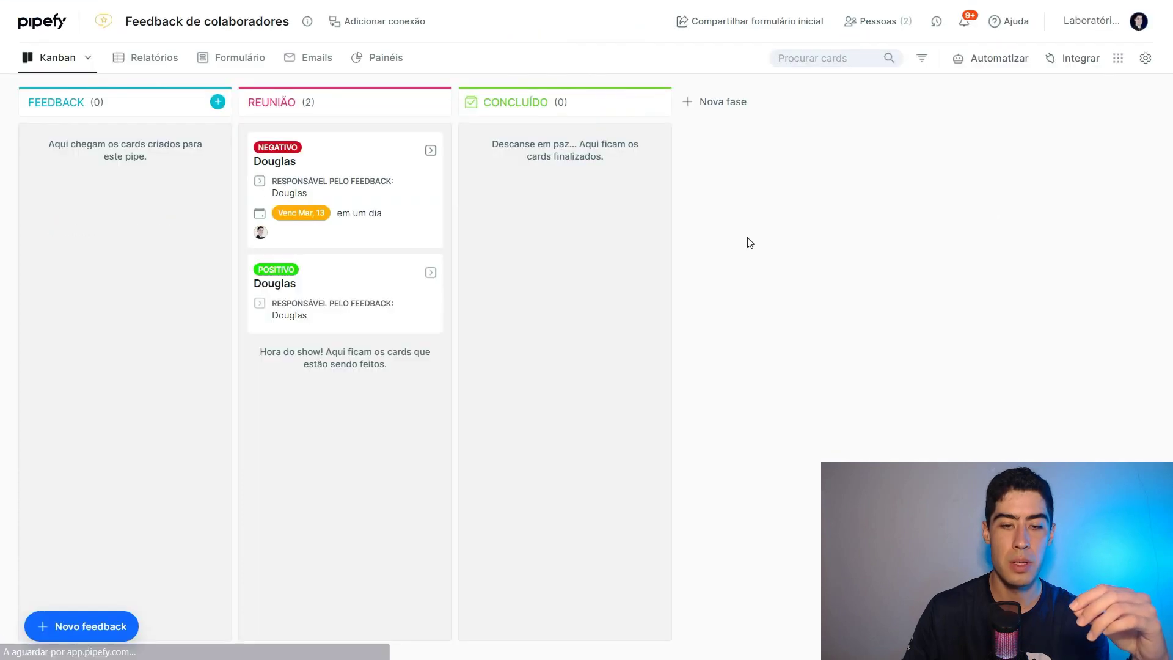
# Step: Enter "asdf" as the meeting report on the NEGATIVO card and move it to CONCLUÍDO
pyautogui.click(441, 215)
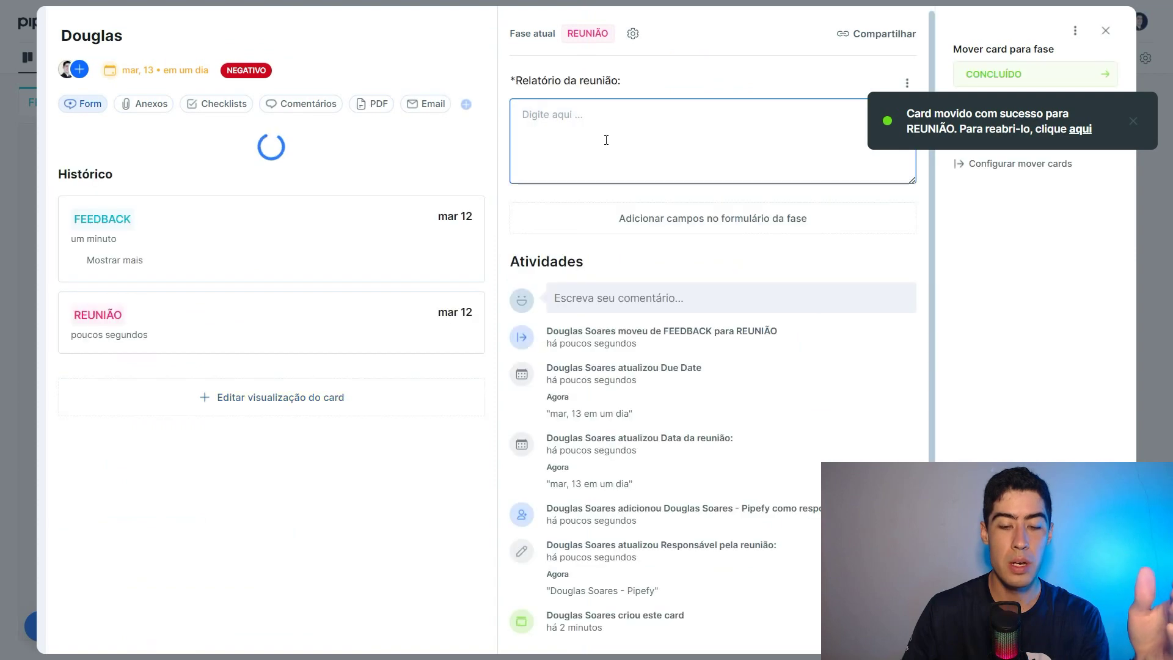
pyautogui.write('asdf')
pyautogui.click(962, 177)
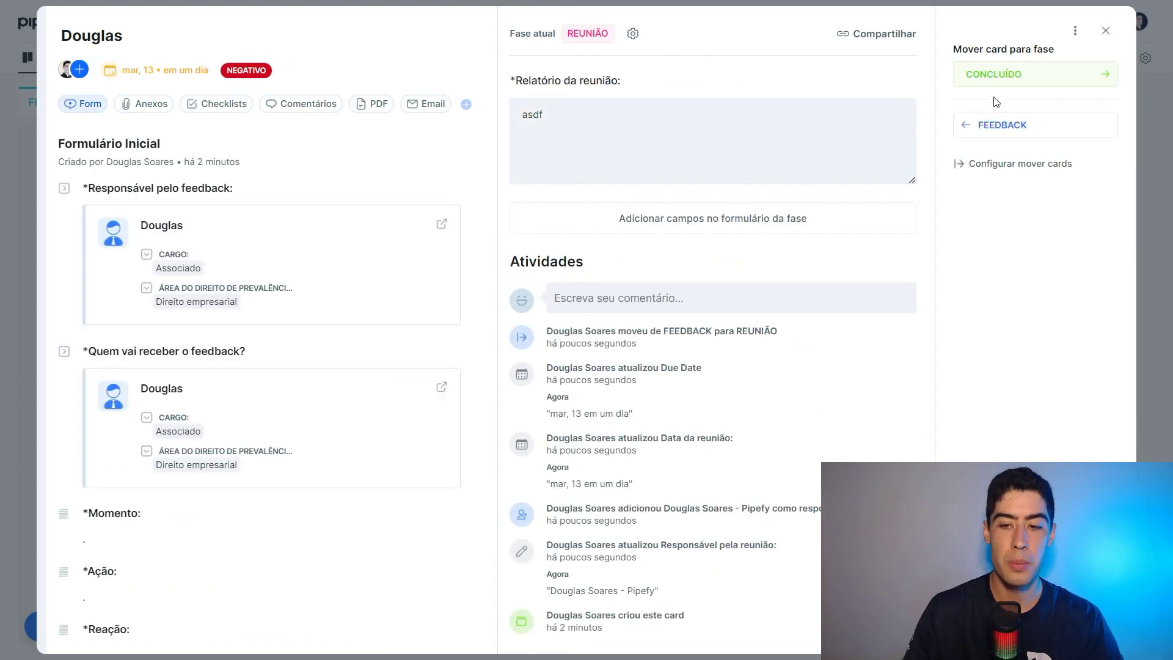
pyautogui.click(986, 75)
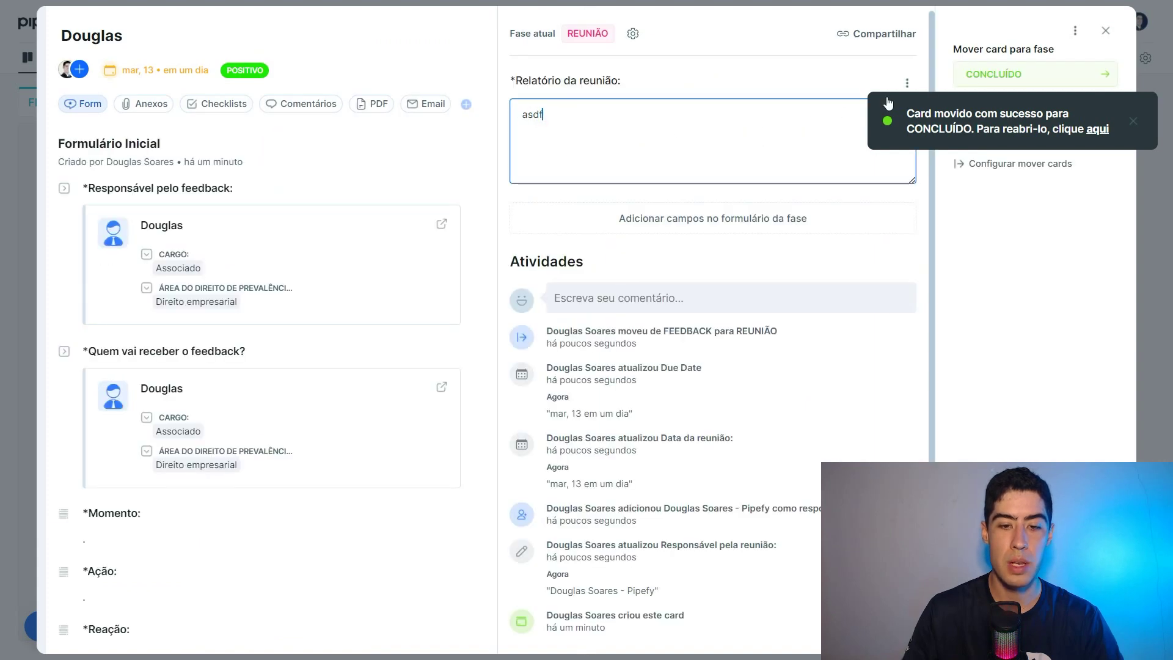
# Step: Move the POSITIVO card to CONCLUÍDO and open the pipe's email inbox
pyautogui.click(990, 81)
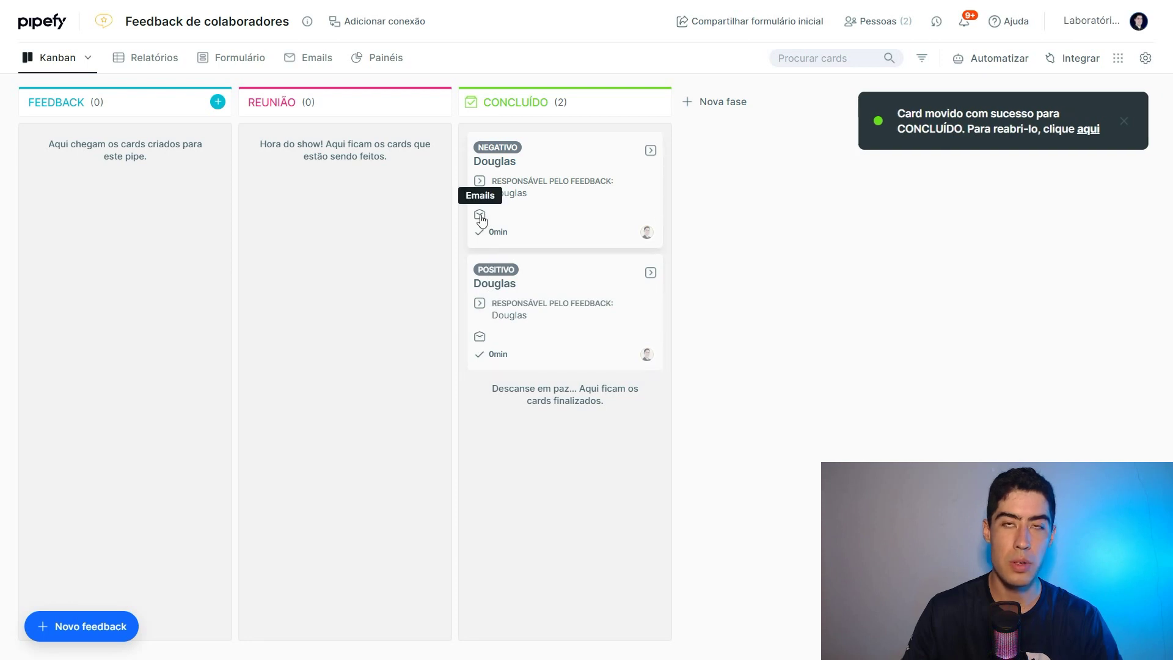
pyautogui.click(314, 61)
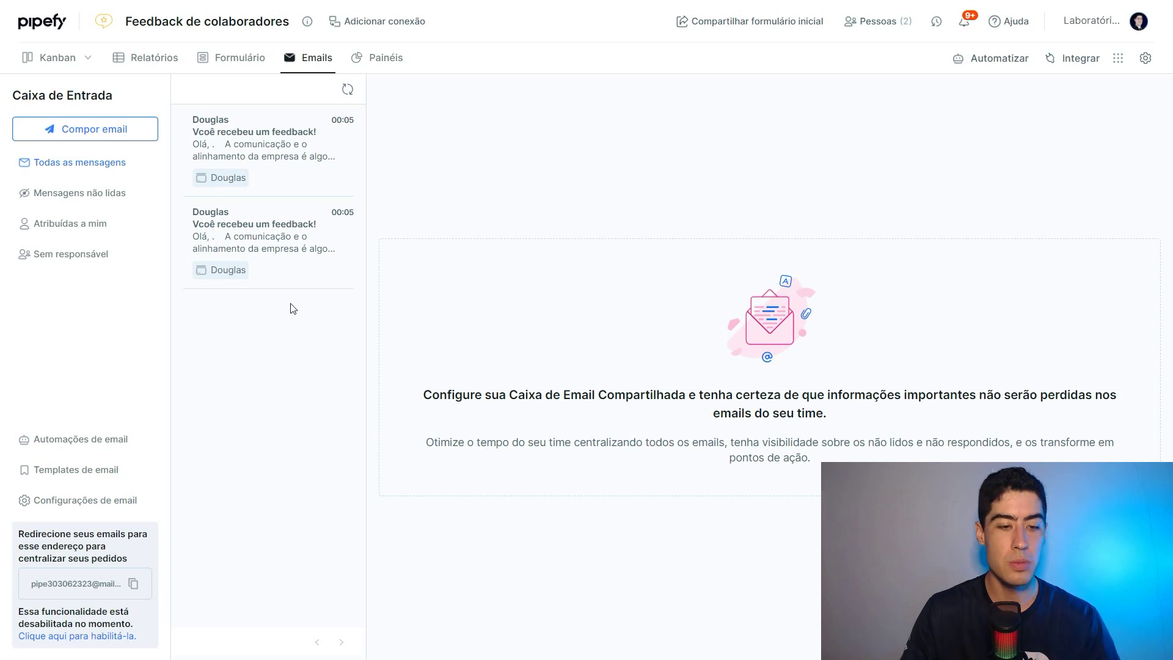
# Step: Open the automatic email of the NEGATIVO card and review its recipient name, feedback answers, classification and formal valuation
pyautogui.click(243, 249)
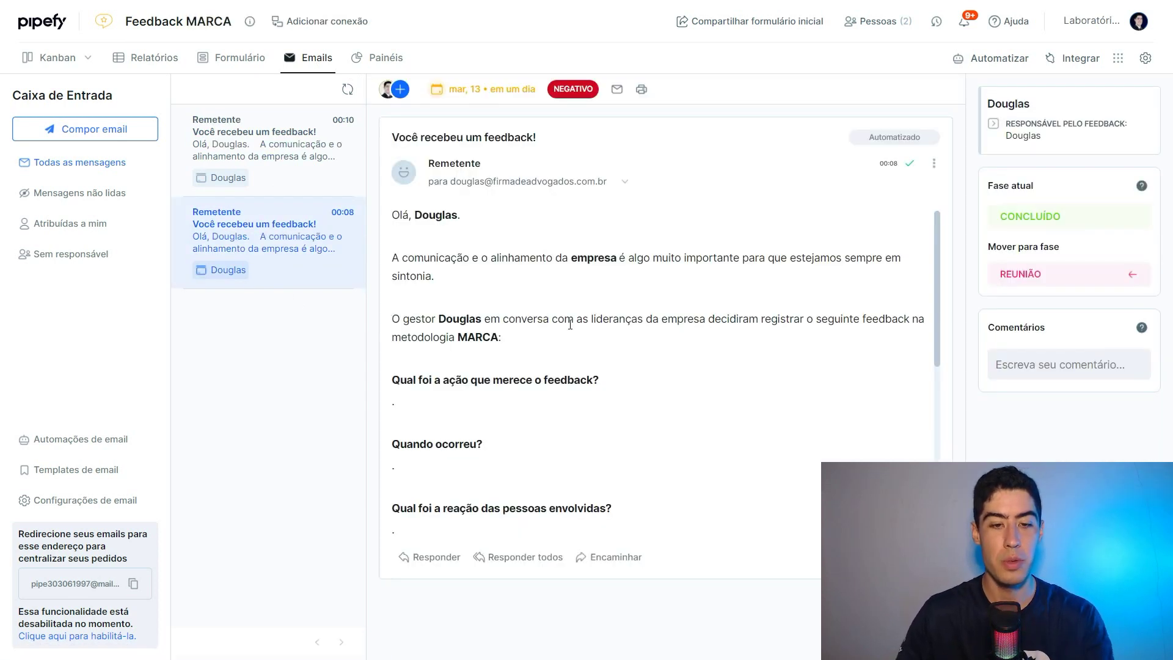
pyautogui.doubleClick(435, 214)
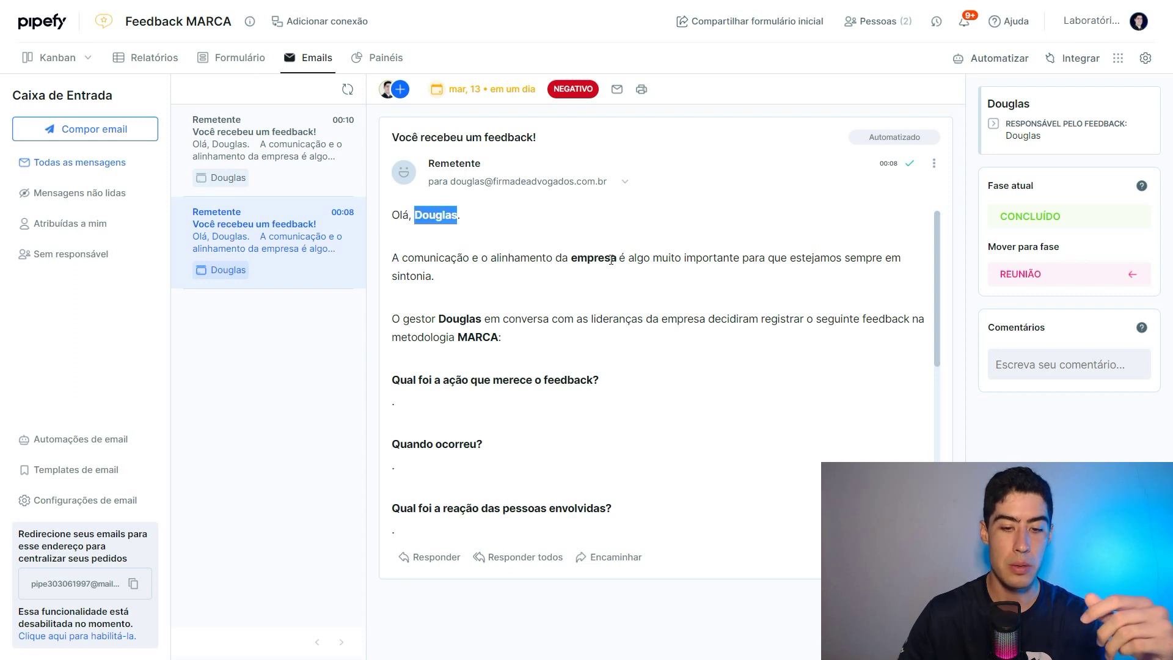
pyautogui.click(455, 319)
pyautogui.scroll(-1, 589, 322)
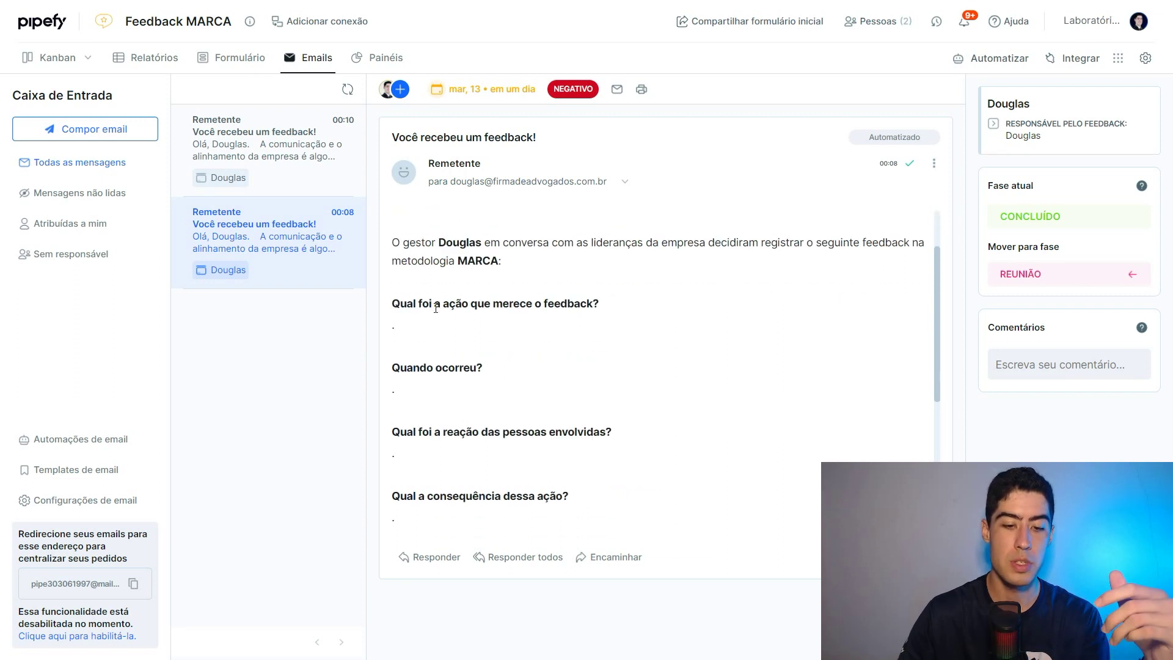
pyautogui.moveTo(421, 319); pyautogui.dragTo(484, 389)
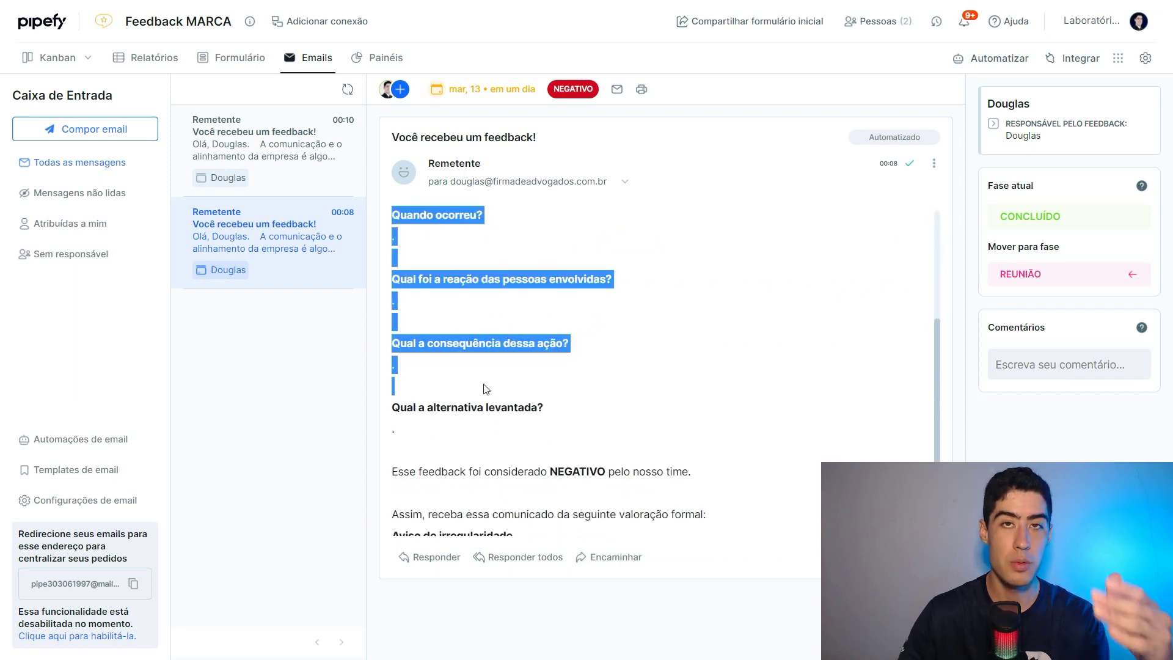
pyautogui.click(493, 410)
pyautogui.scroll(-1, 610, 369)
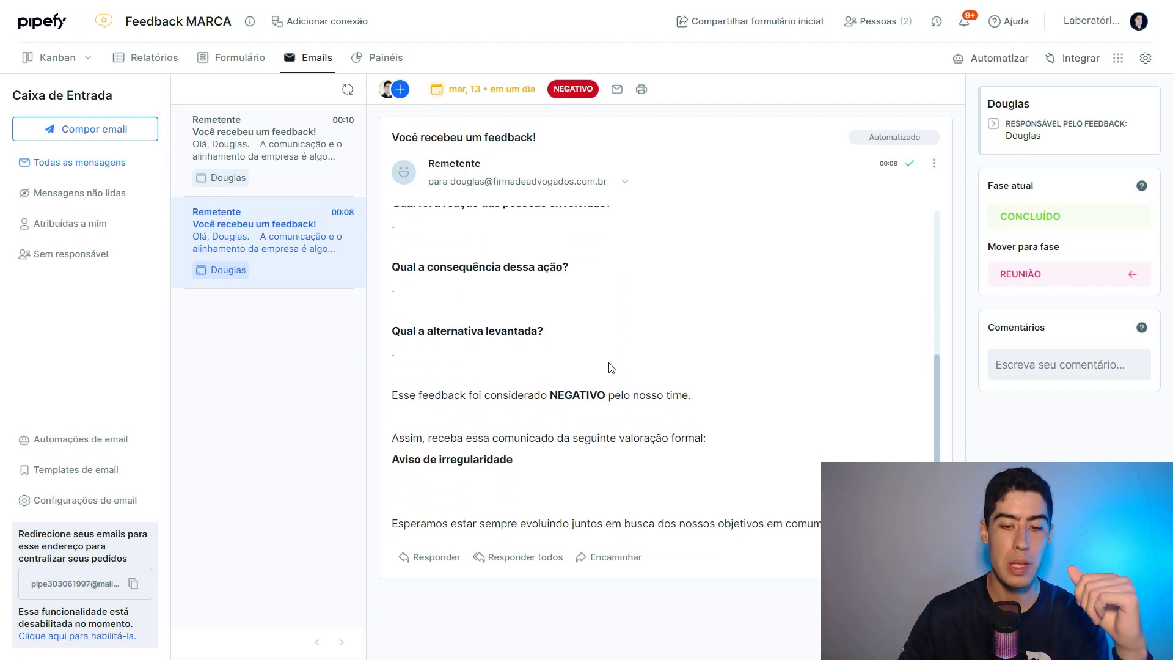
pyautogui.doubleClick(577, 395)
pyautogui.click(620, 394)
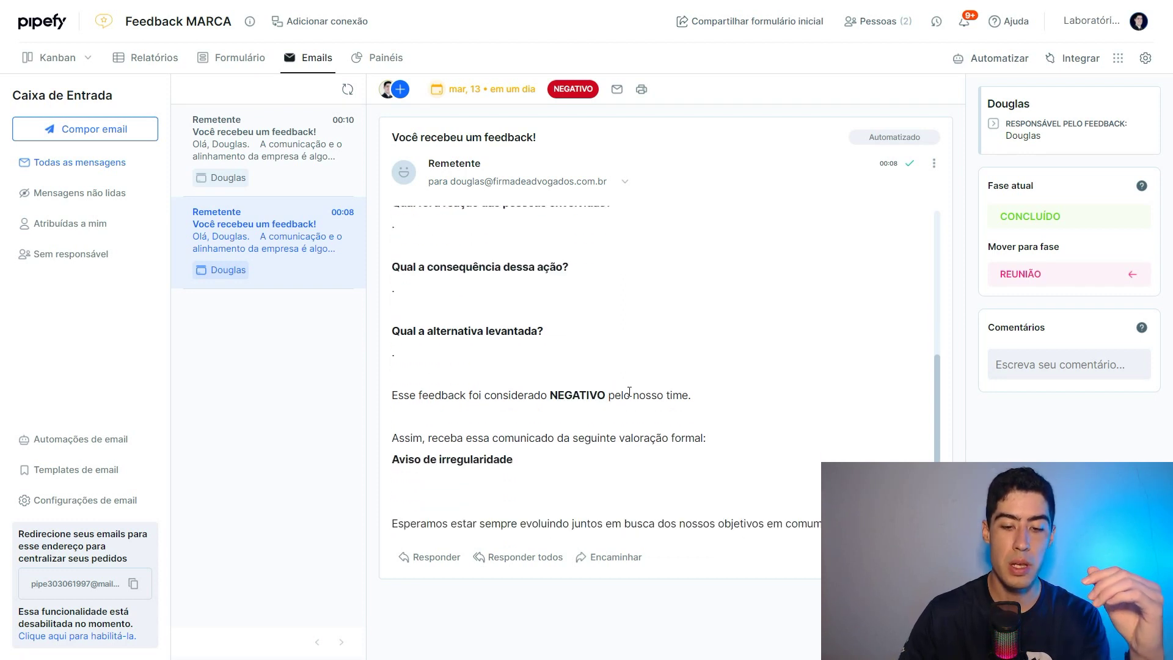
pyautogui.scroll(-1, 631, 409)
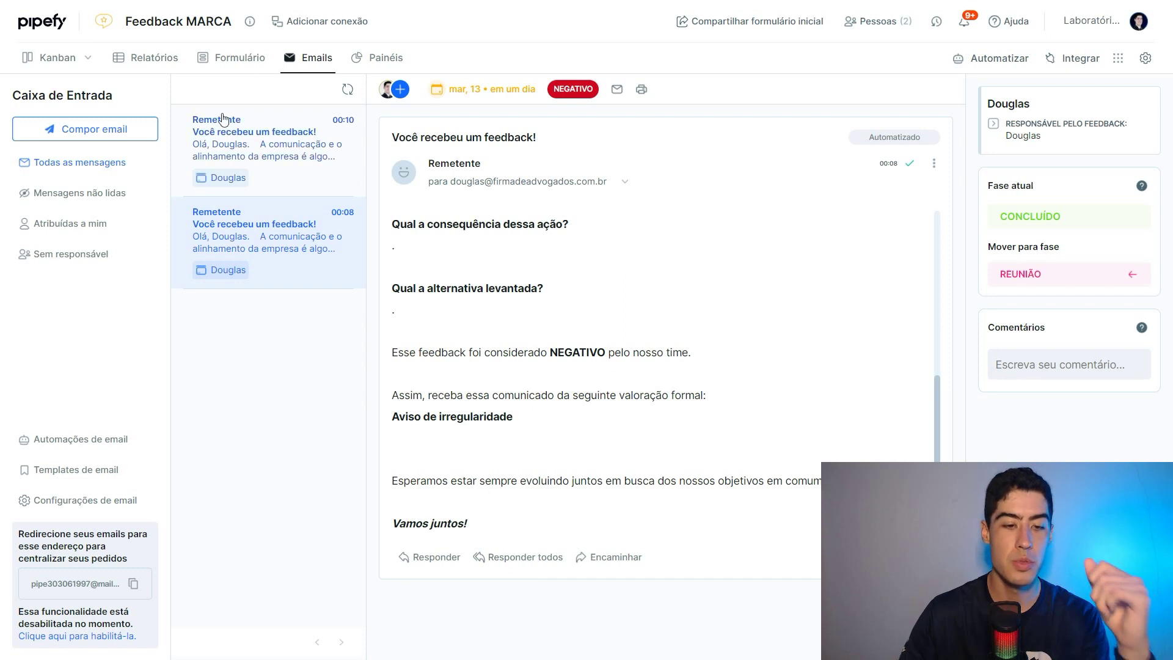
# Step: Review the classification and formal valuation in the POSITIVO card's automatic email, and return to the Kanban board
pyautogui.click(221, 120)
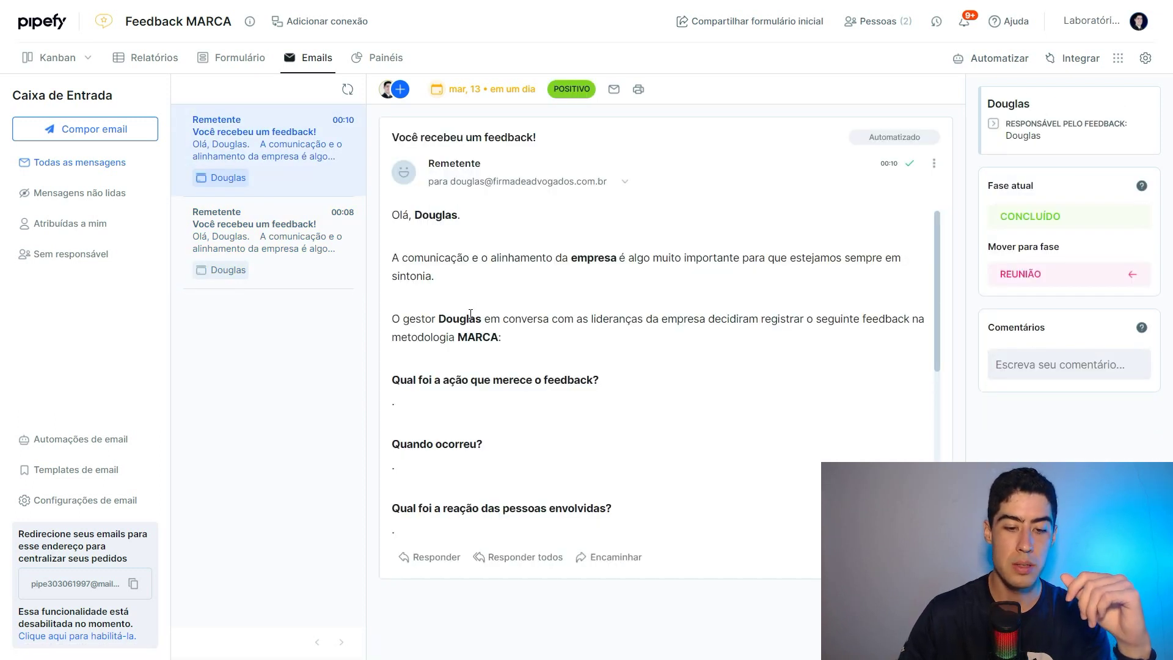
pyautogui.scroll(-5, 521, 349)
pyautogui.scroll(-1, 521, 348)
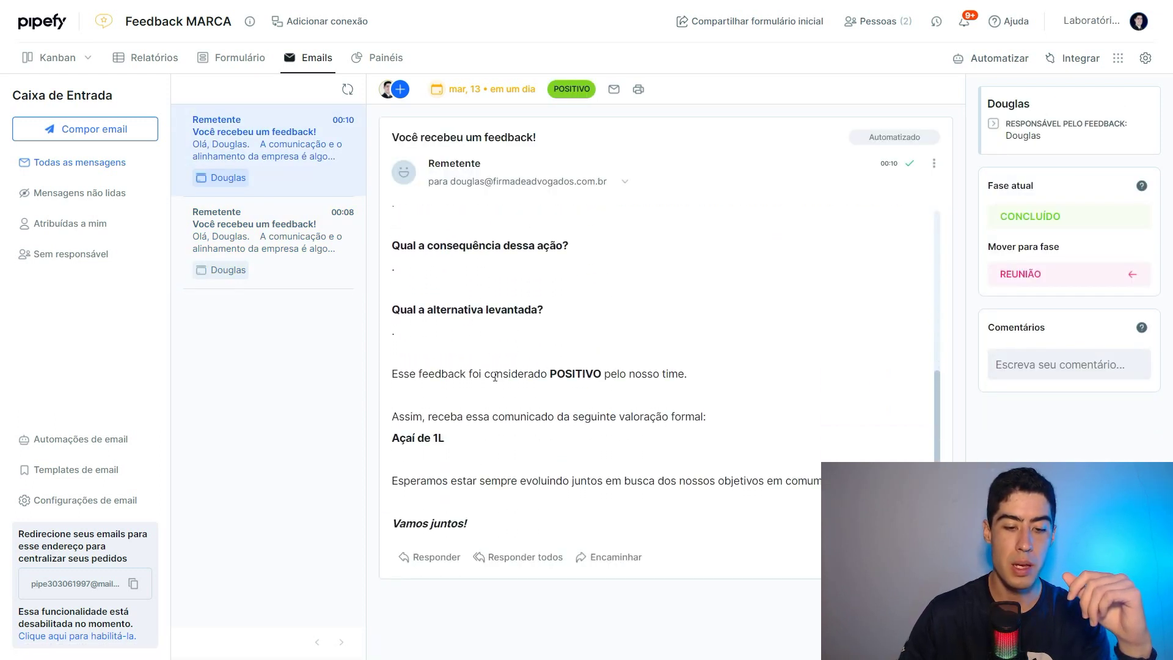
pyautogui.doubleClick(576, 374)
pyautogui.click(595, 423)
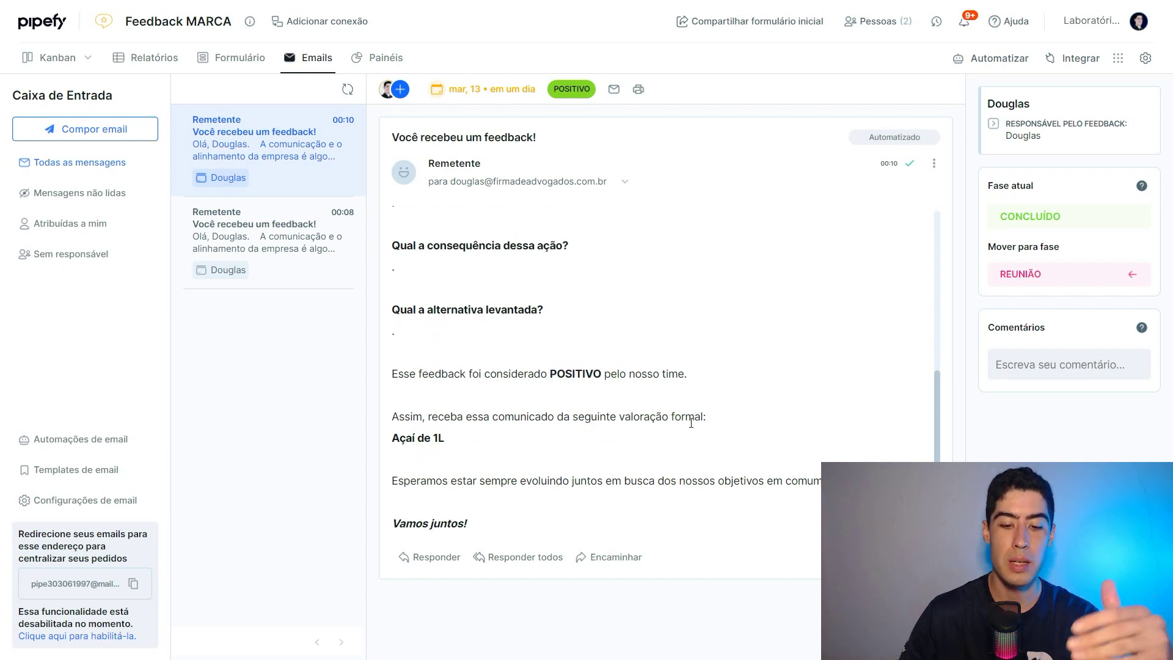
pyautogui.moveTo(452, 441); pyautogui.dragTo(391, 438)
pyautogui.click(437, 435)
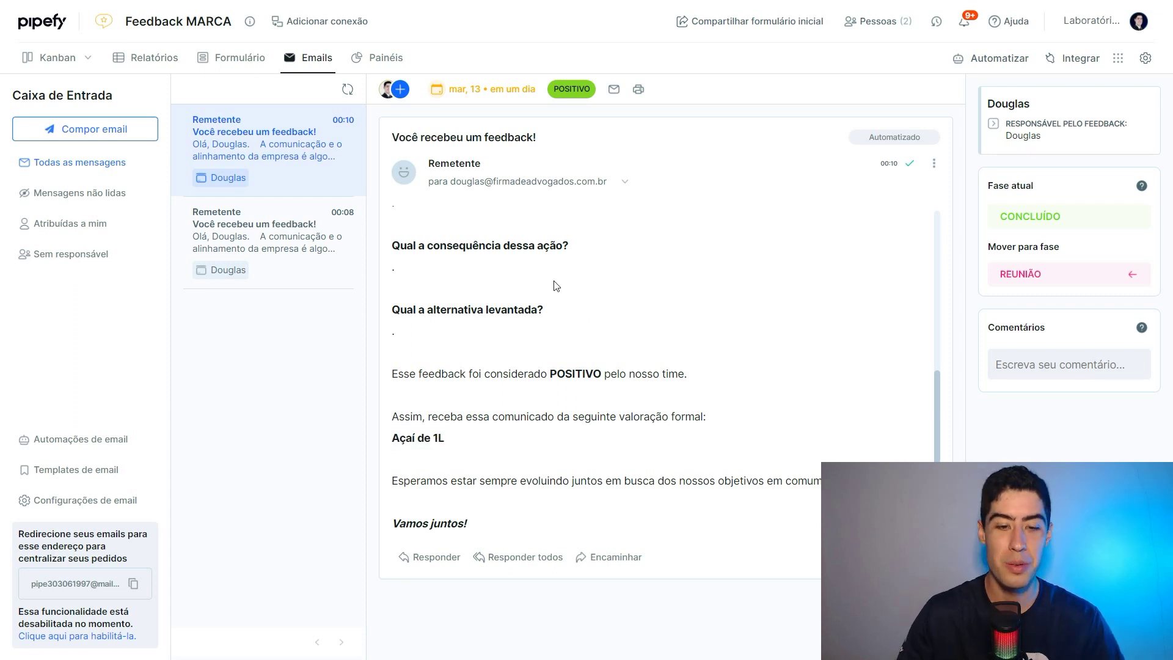
pyautogui.click(60, 58)
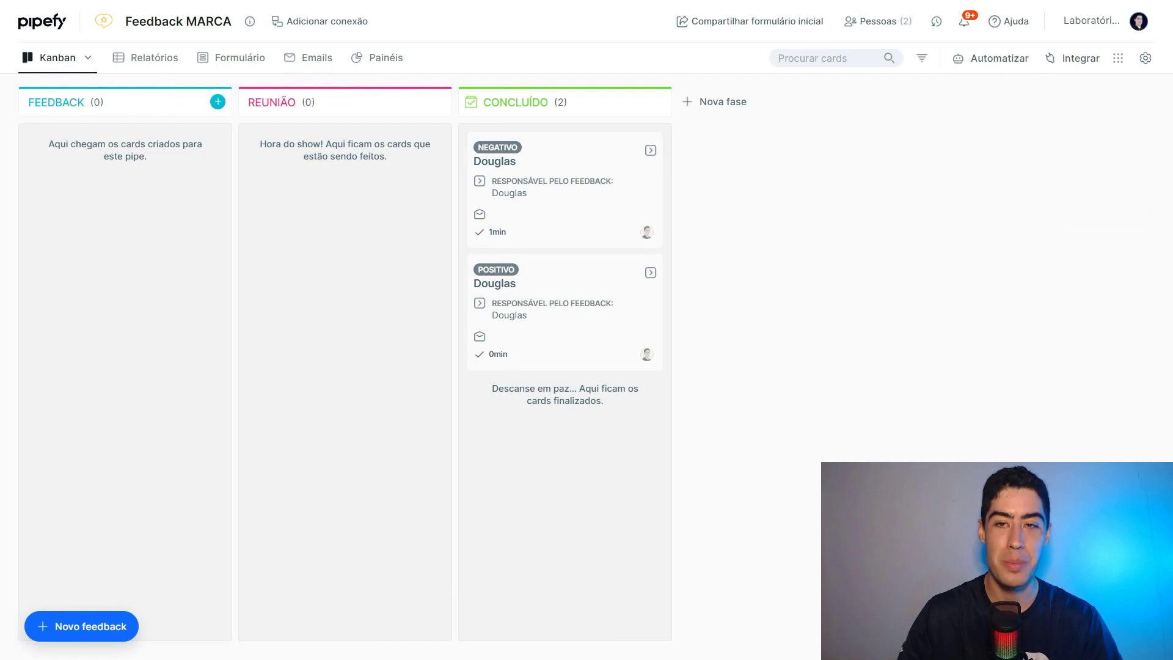